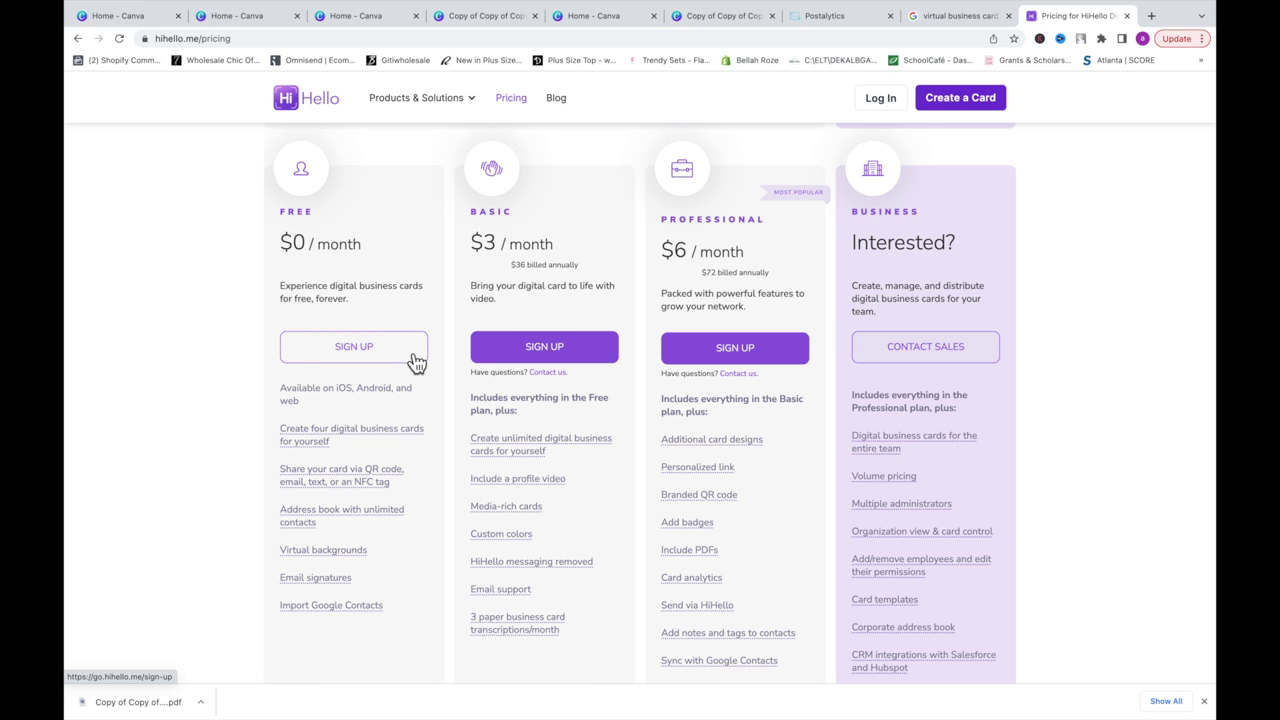
Step: Sign up for the free plan with your full name, title Owner and company Size in Style LLC
click(415, 365)
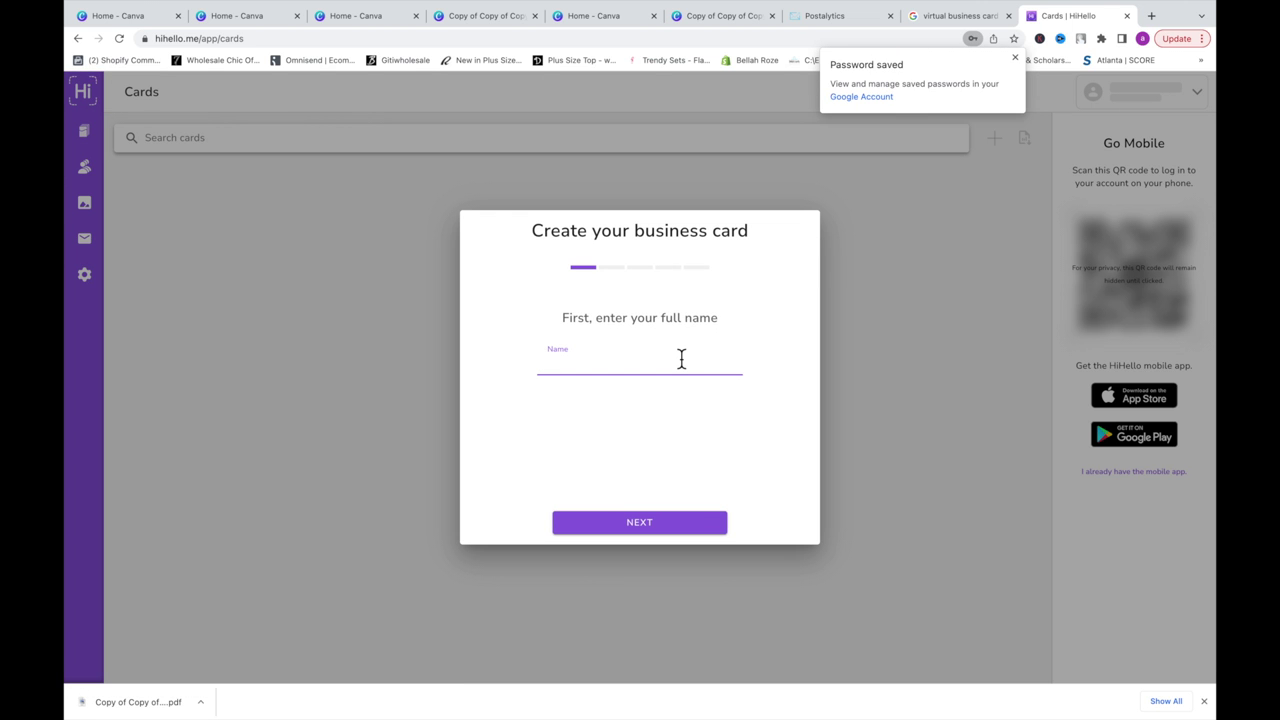
text(M)
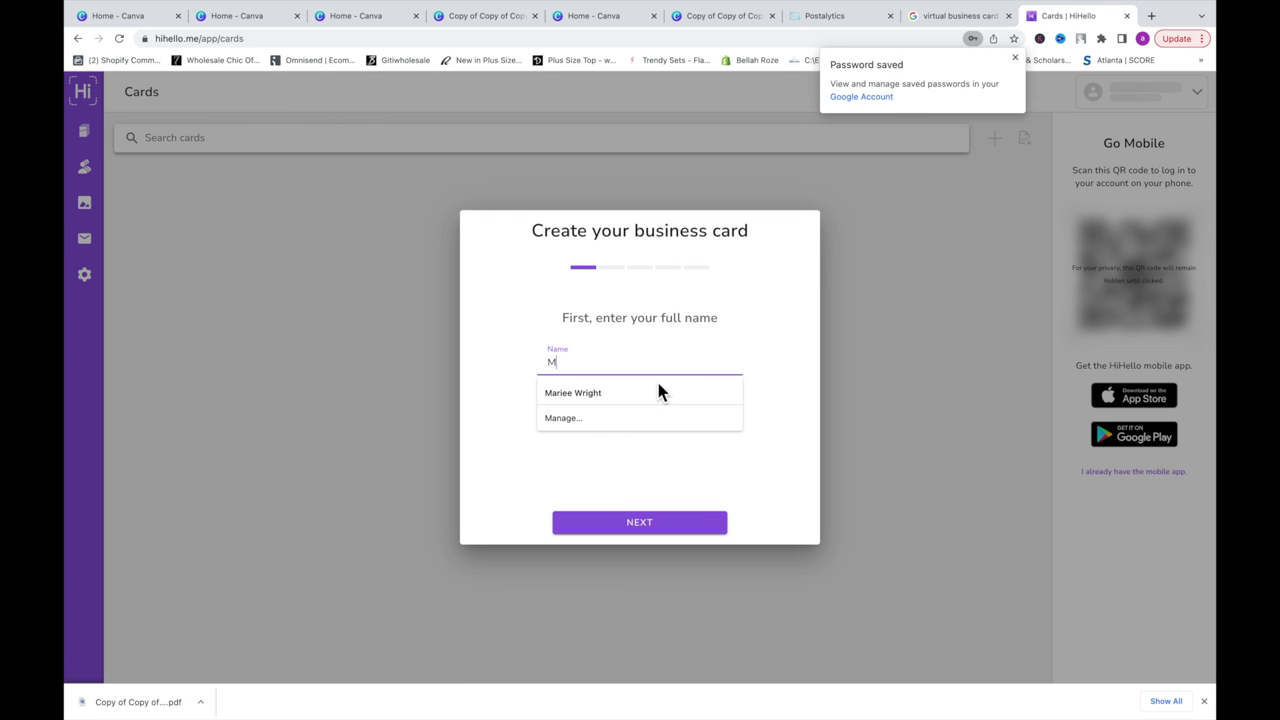
click(654, 394)
click(659, 534)
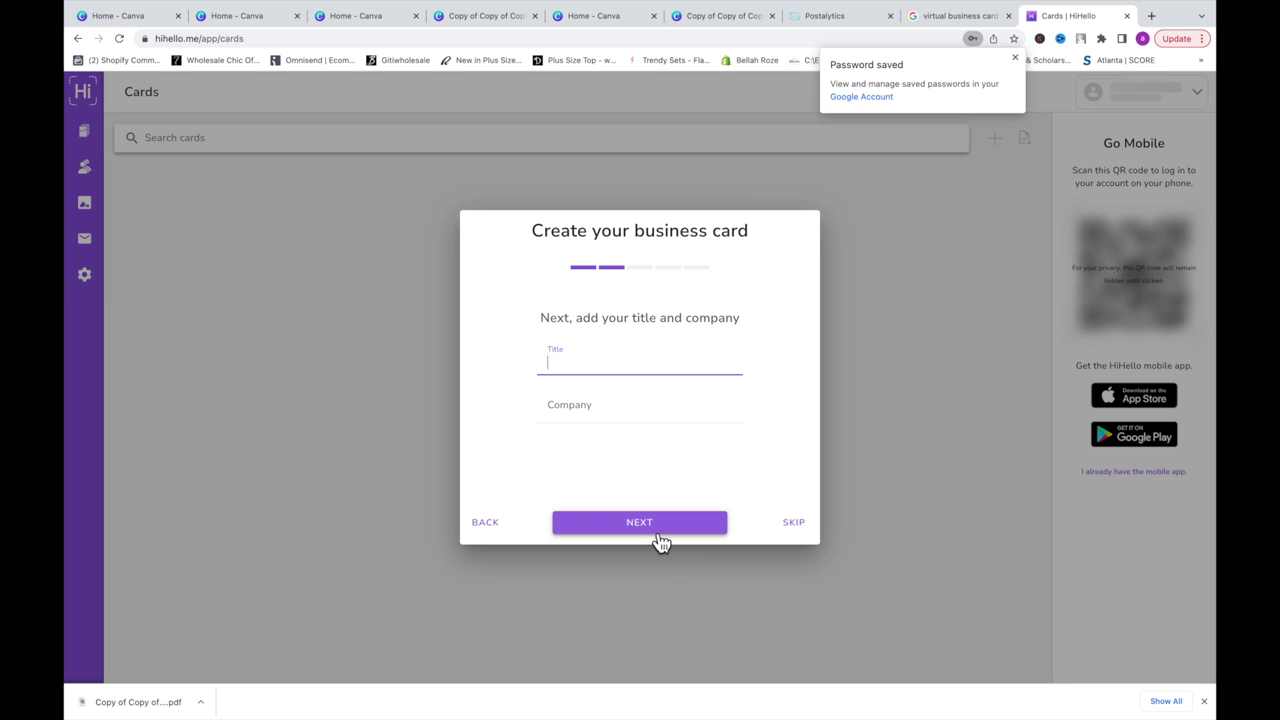
text(On)
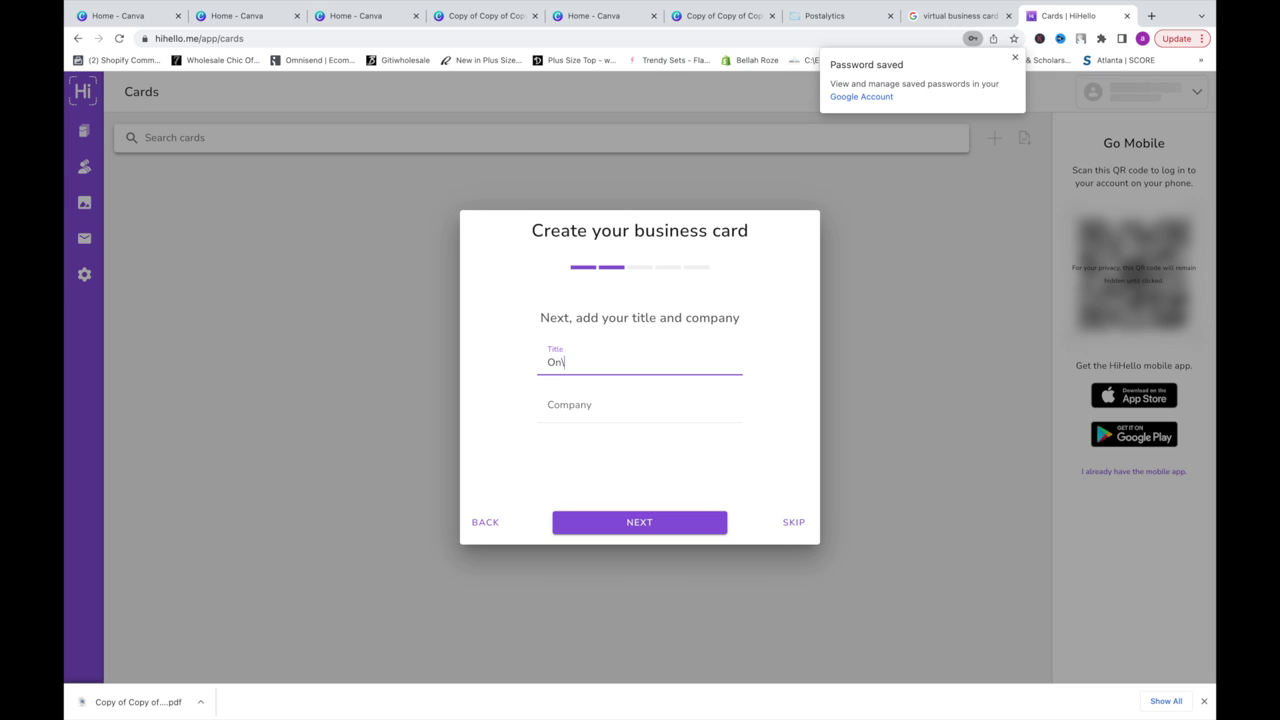
text(wner)
click(583, 415)
click(586, 438)
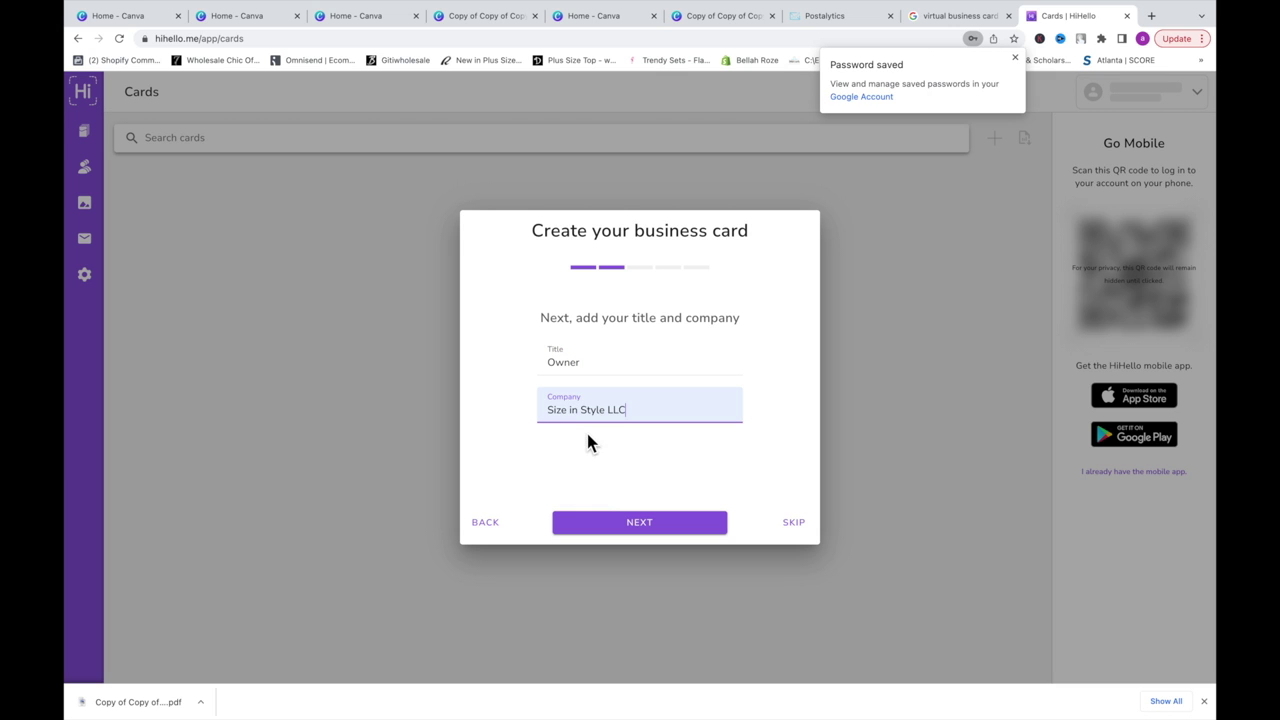
click(605, 521)
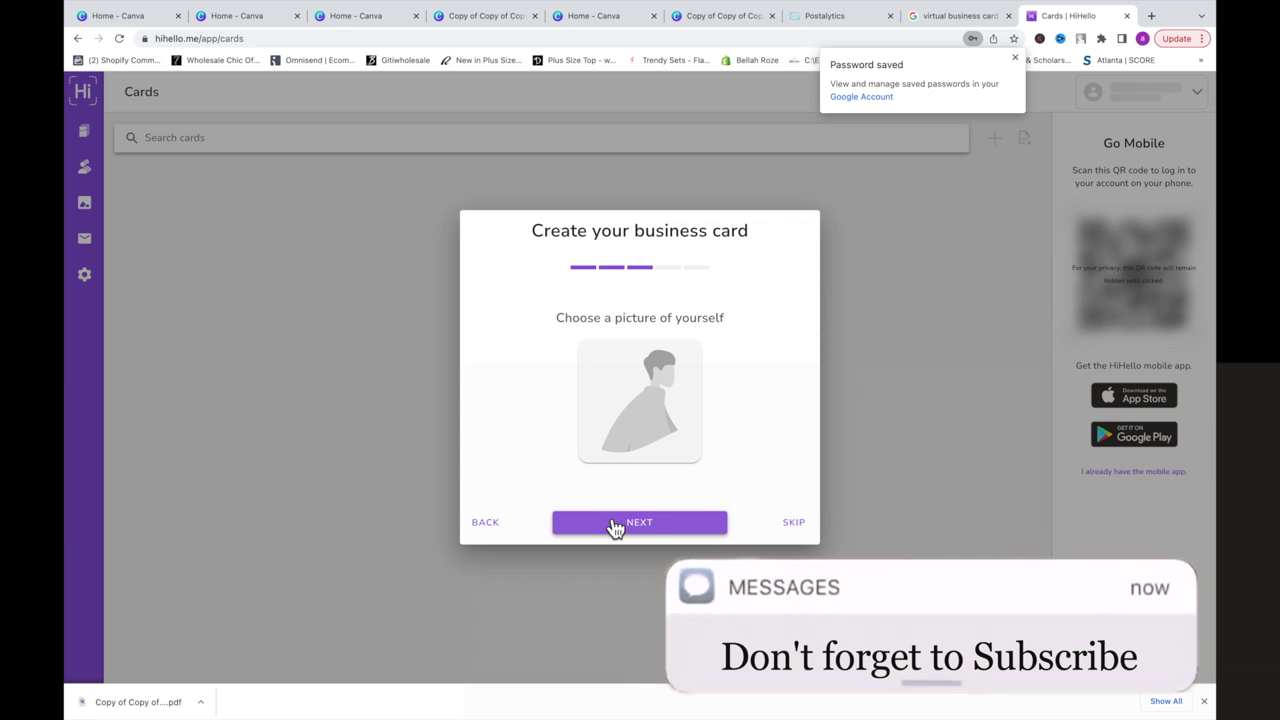
Step: Upload and crop a profile photo, skip the phone number, and open the new Work card
click(650, 425)
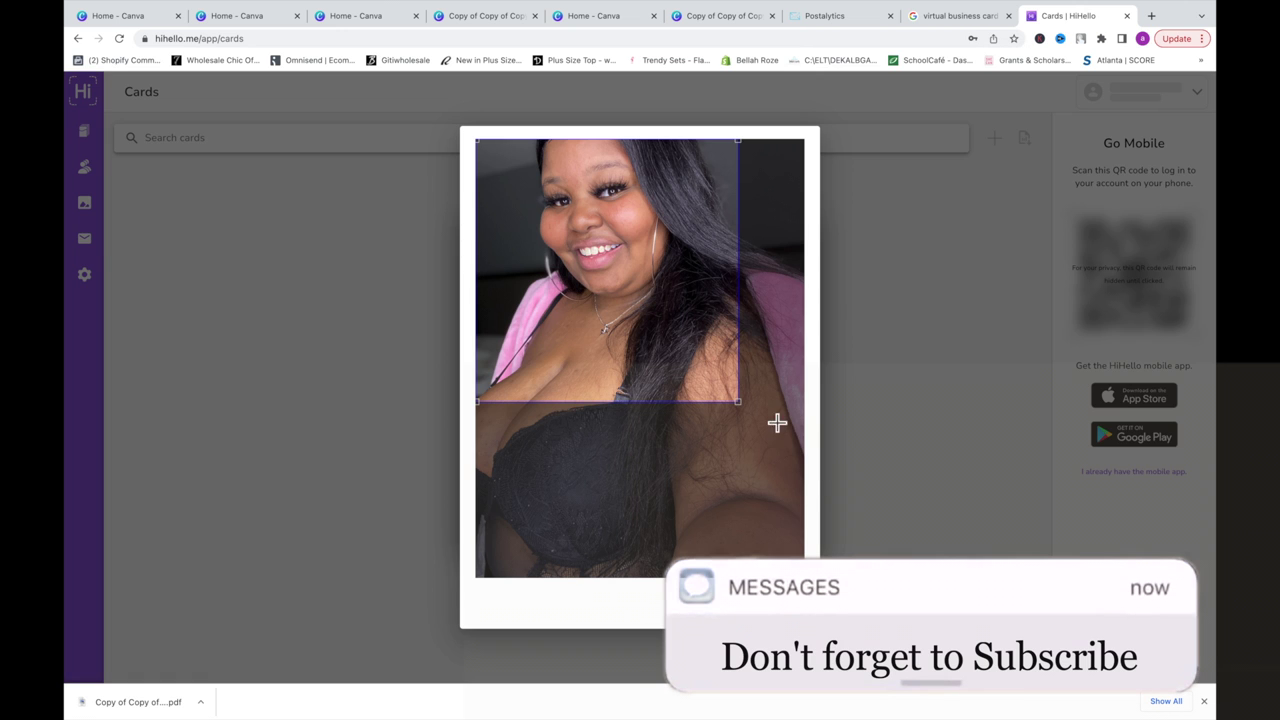
click(793, 608)
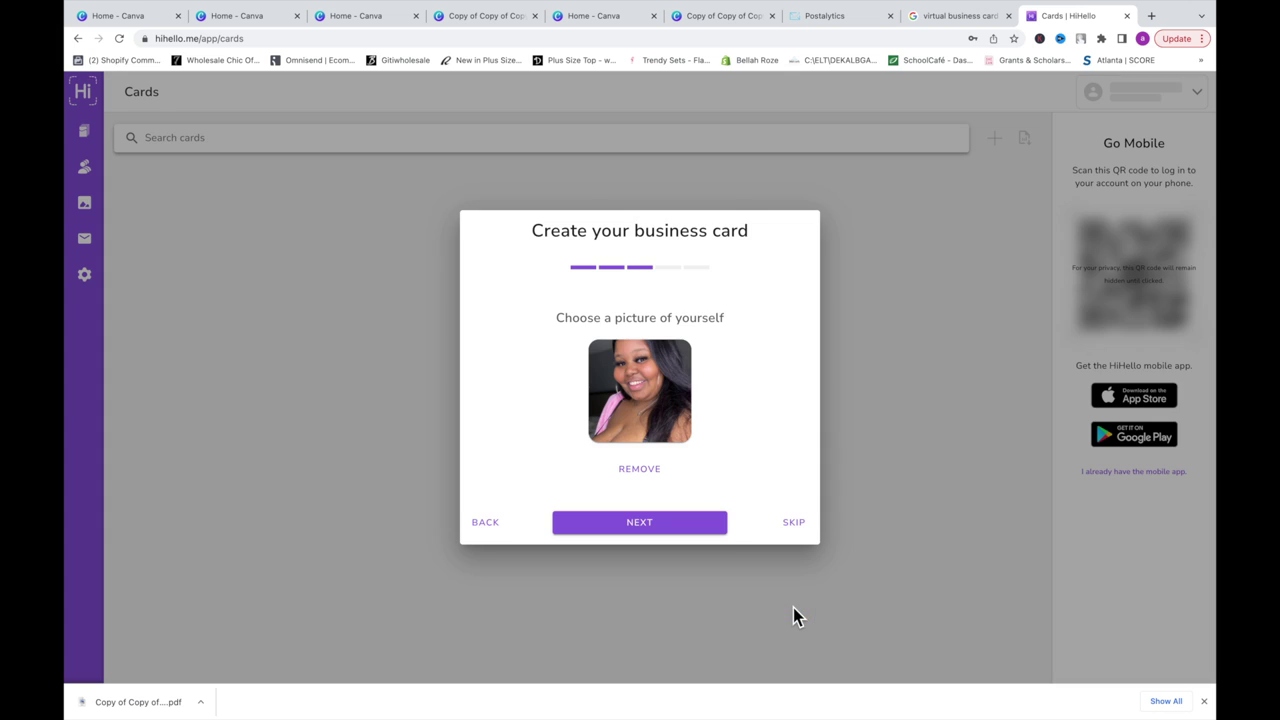
click(718, 530)
click(718, 530)
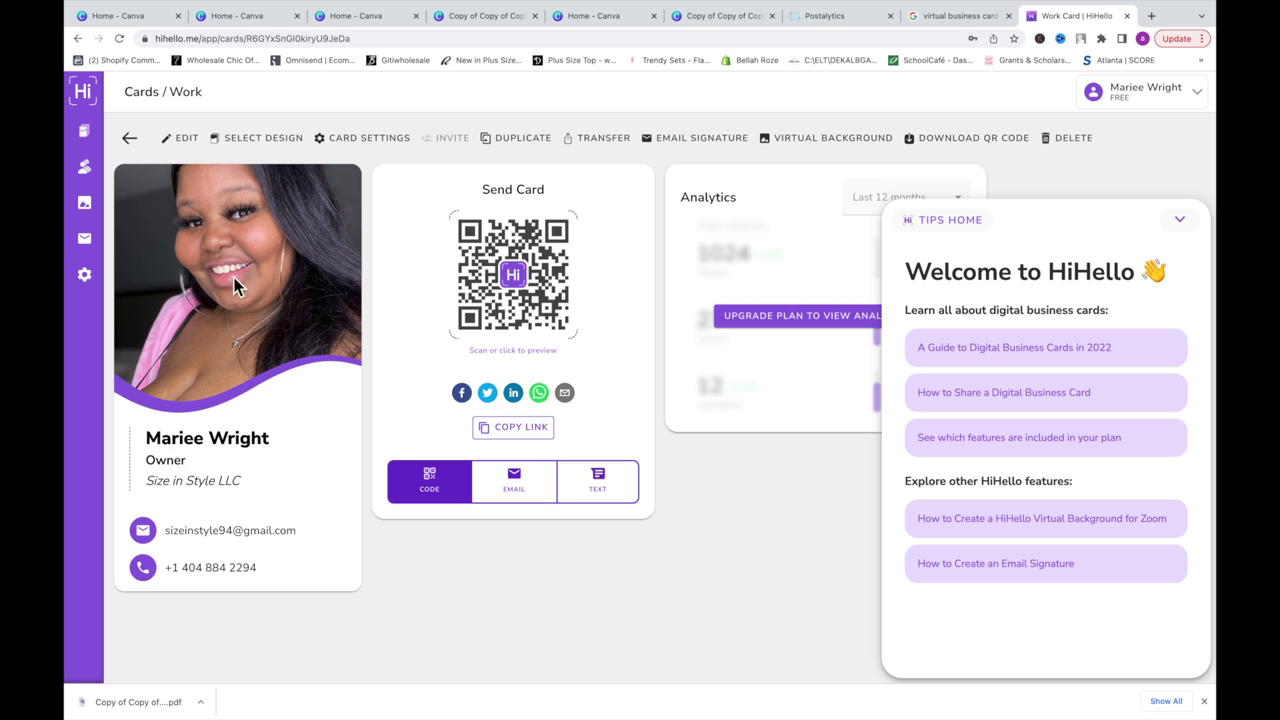
click(187, 139)
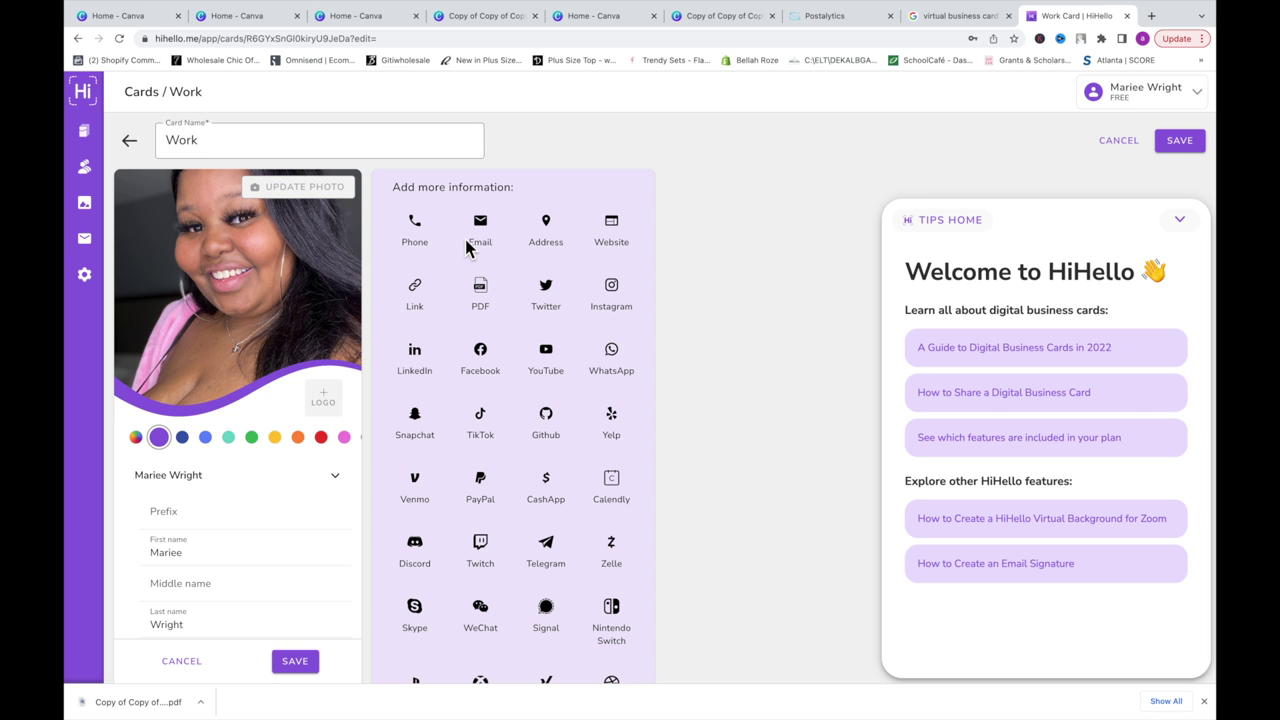
scroll(415, 300, down, 3)
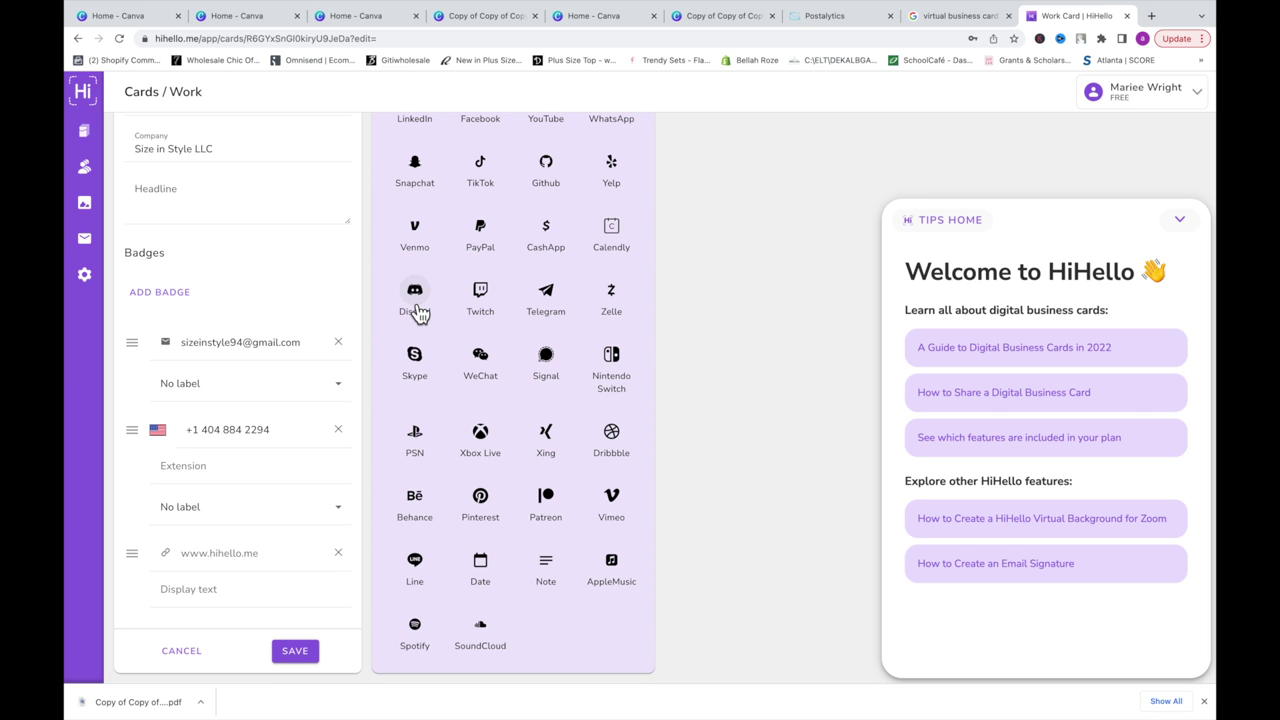
text(w)
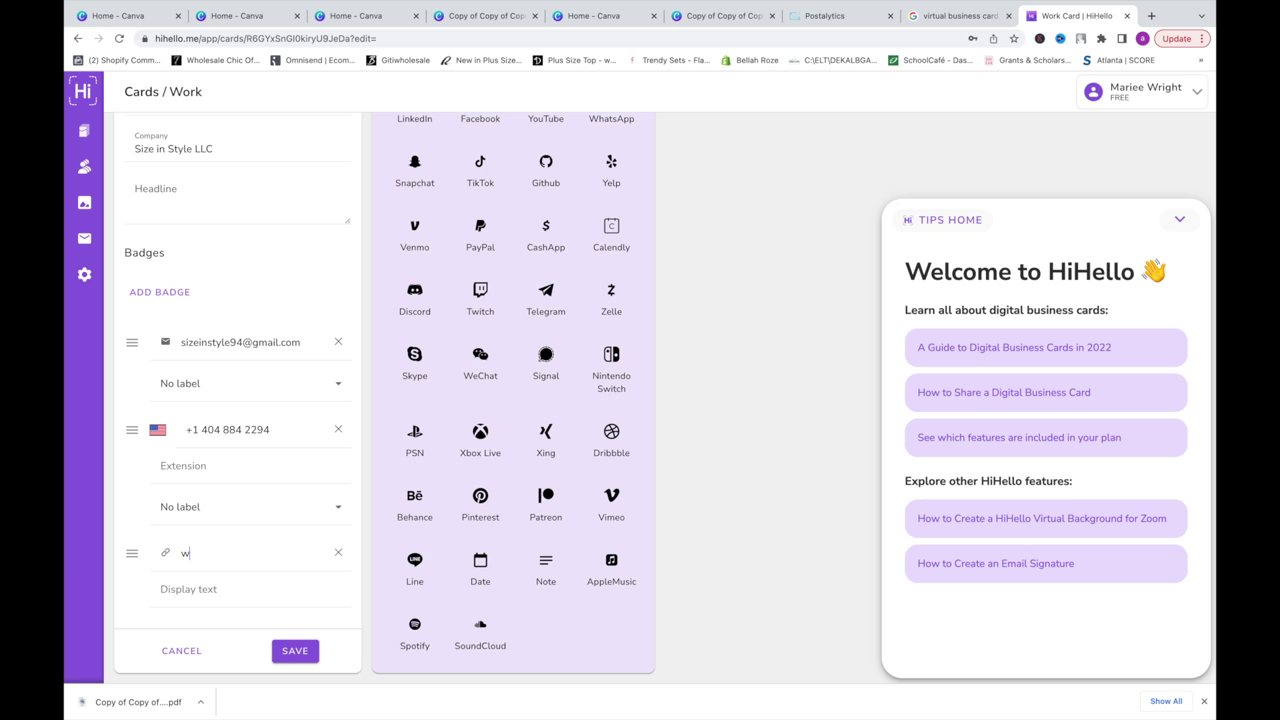
text(ww.shopsiz)
text(eo)
text(instyle)
text(.com)
click(194, 592)
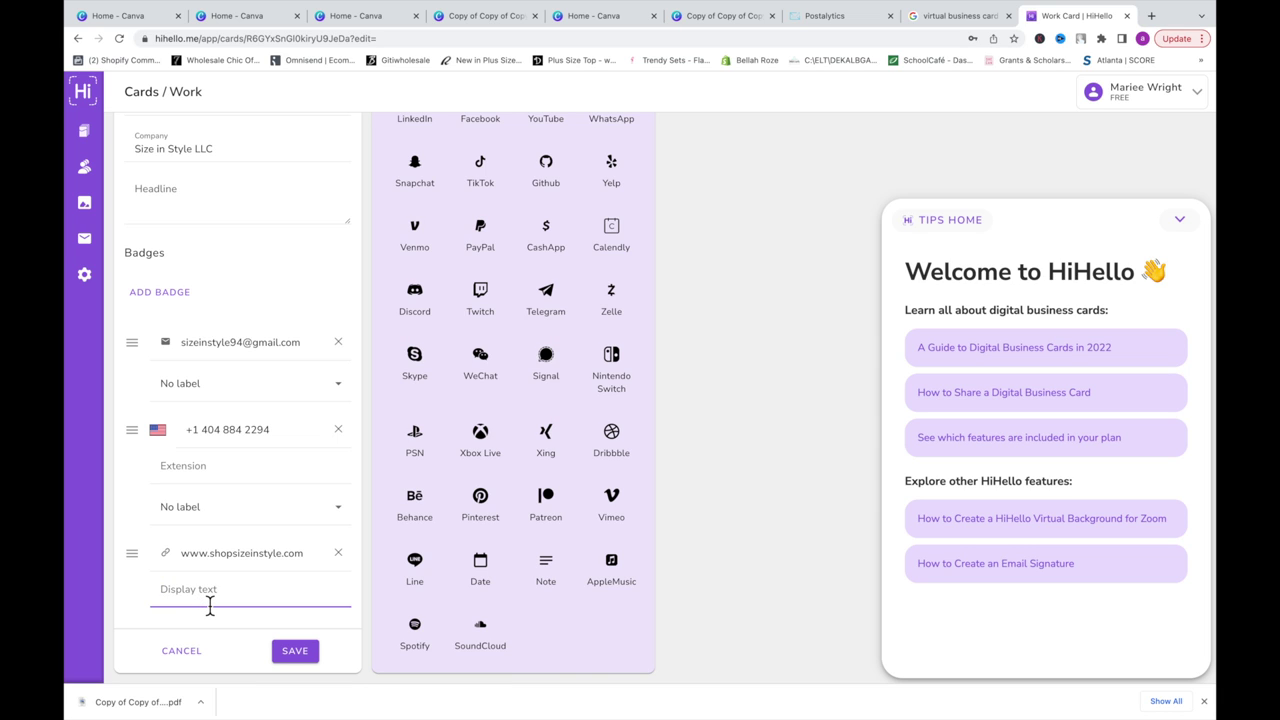
text(Website)
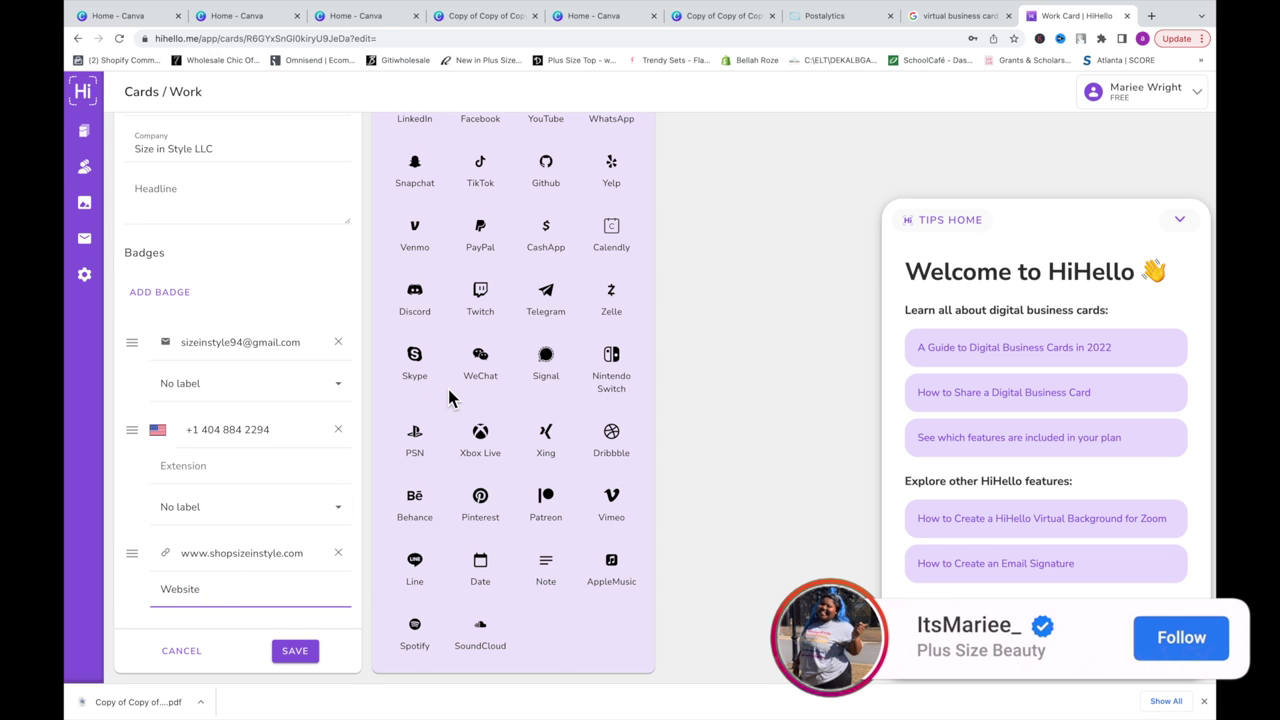
click(300, 650)
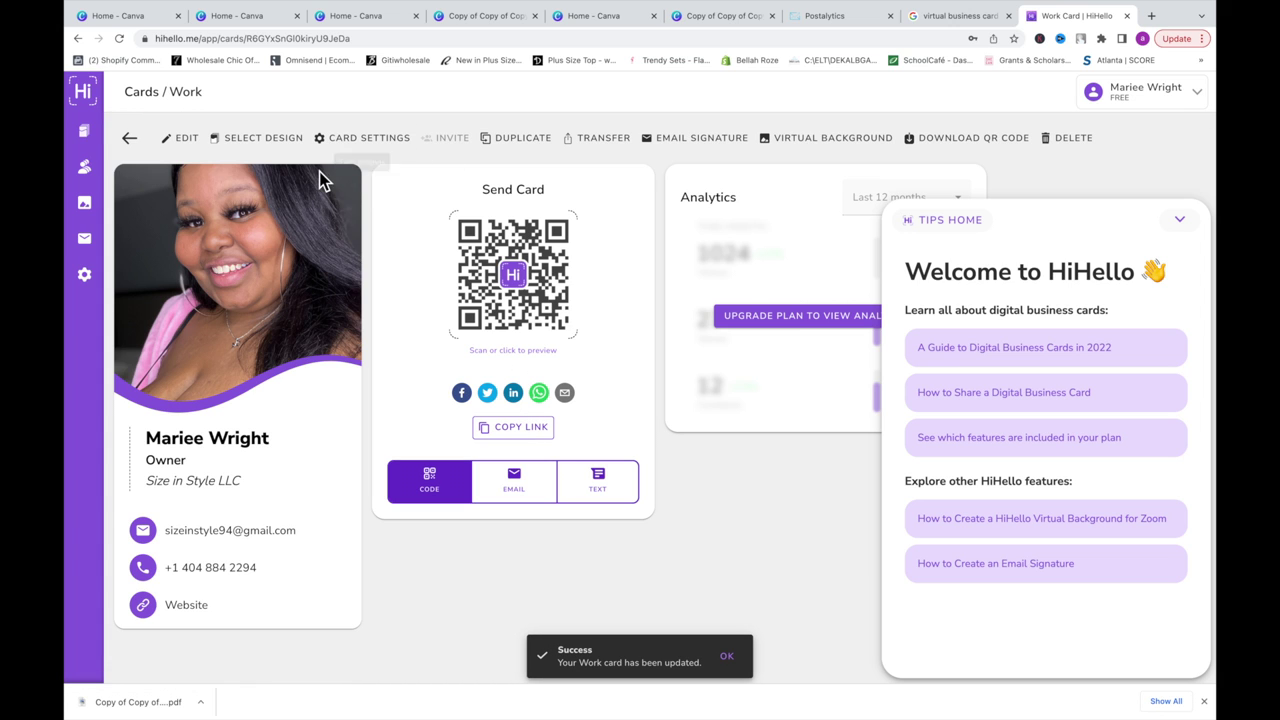
click(191, 143)
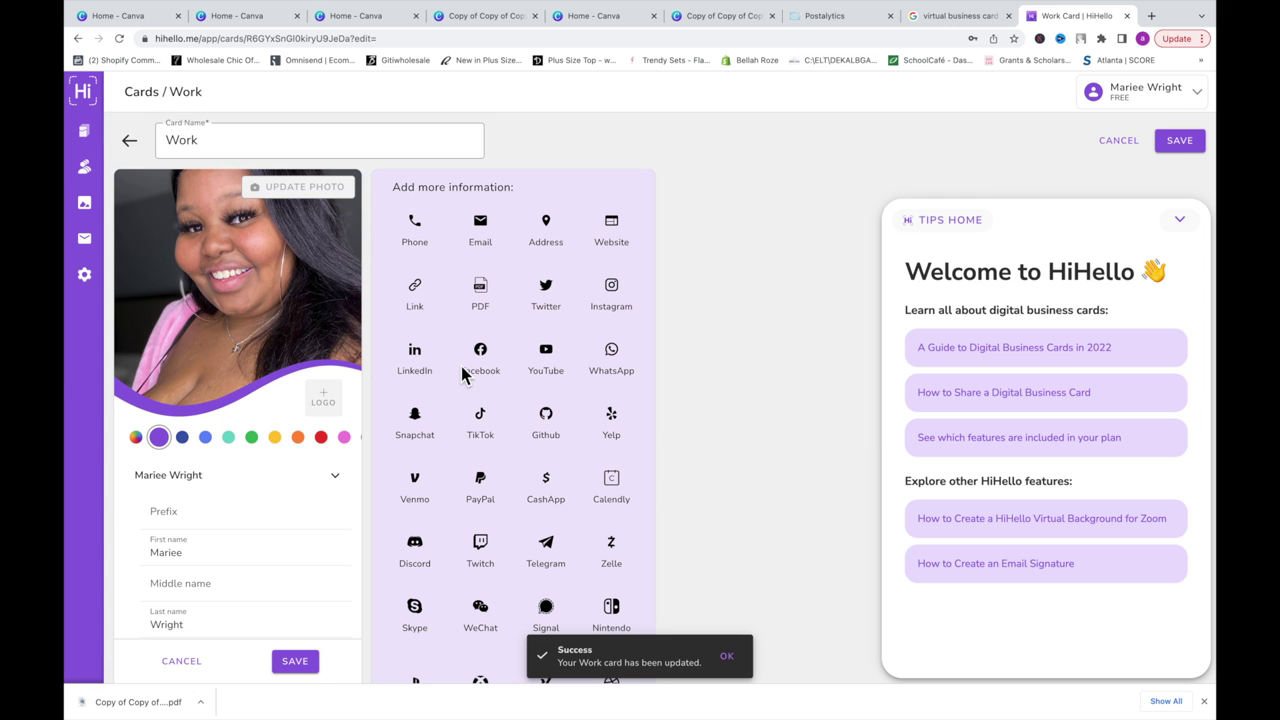
Step: Add a YouTube link using the copied channel address, labelled 'Watch Now', then save and reopen
click(550, 356)
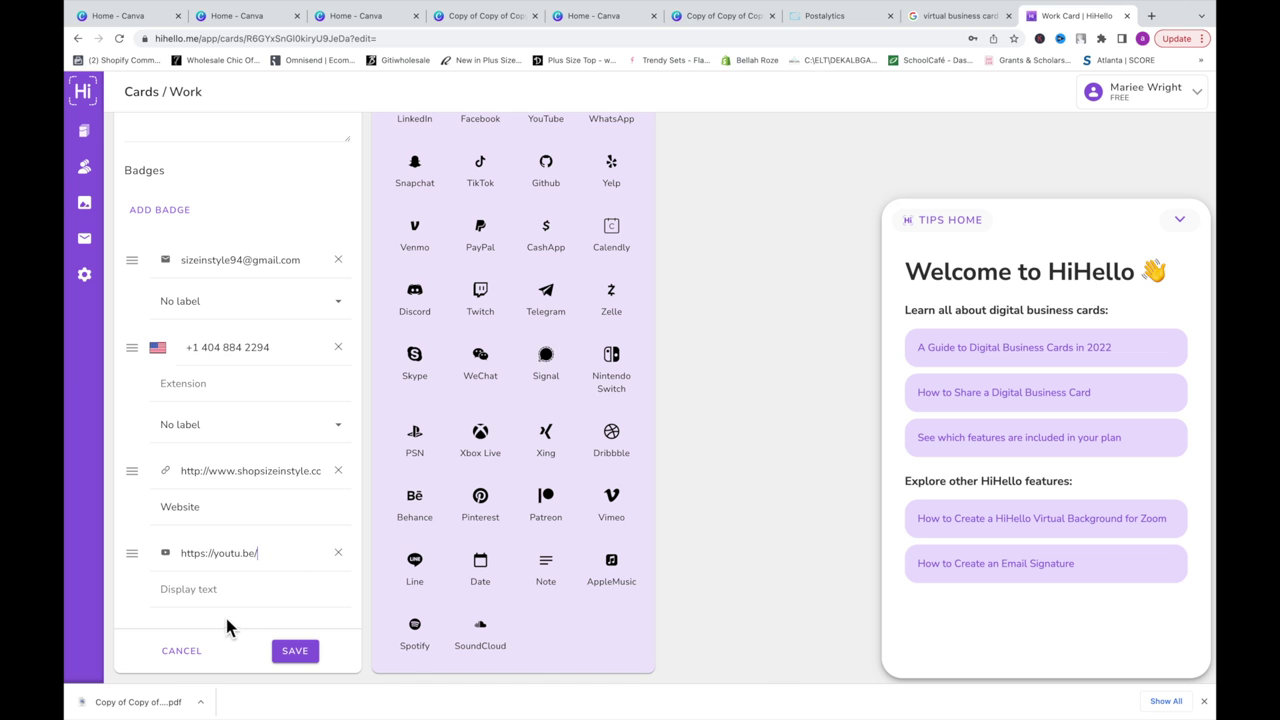
click(1151, 15)
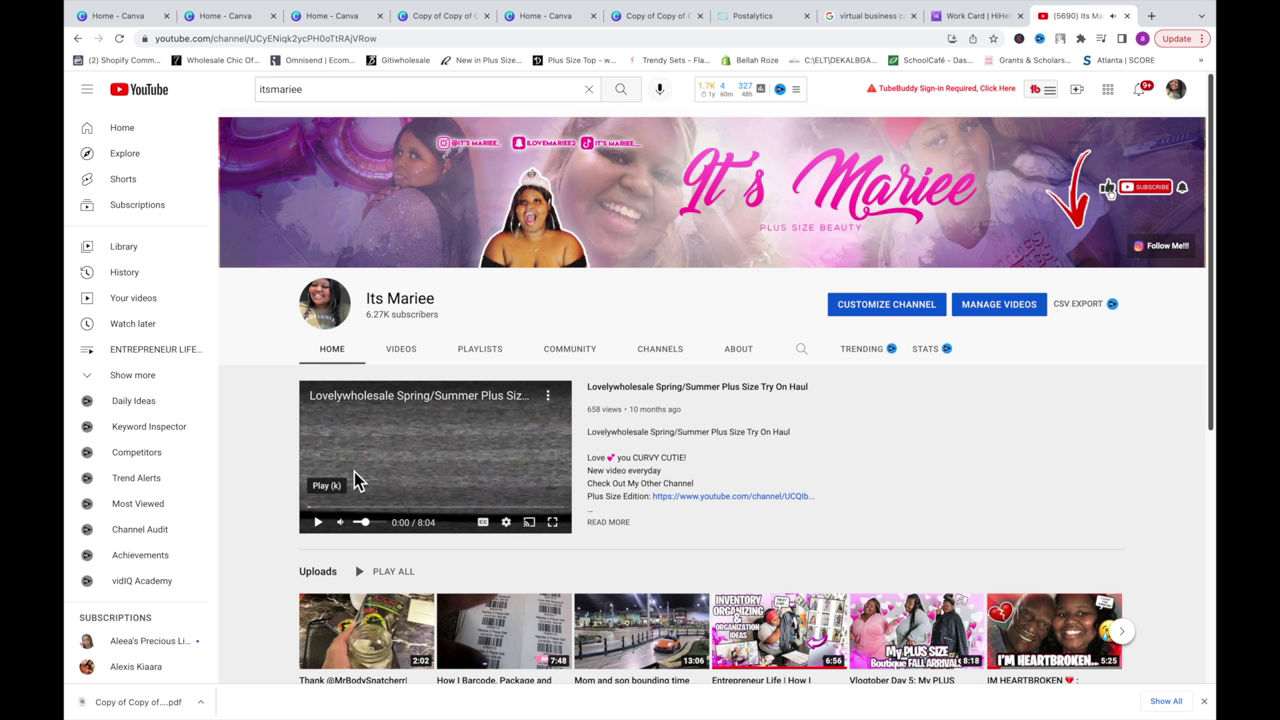
click(527, 40)
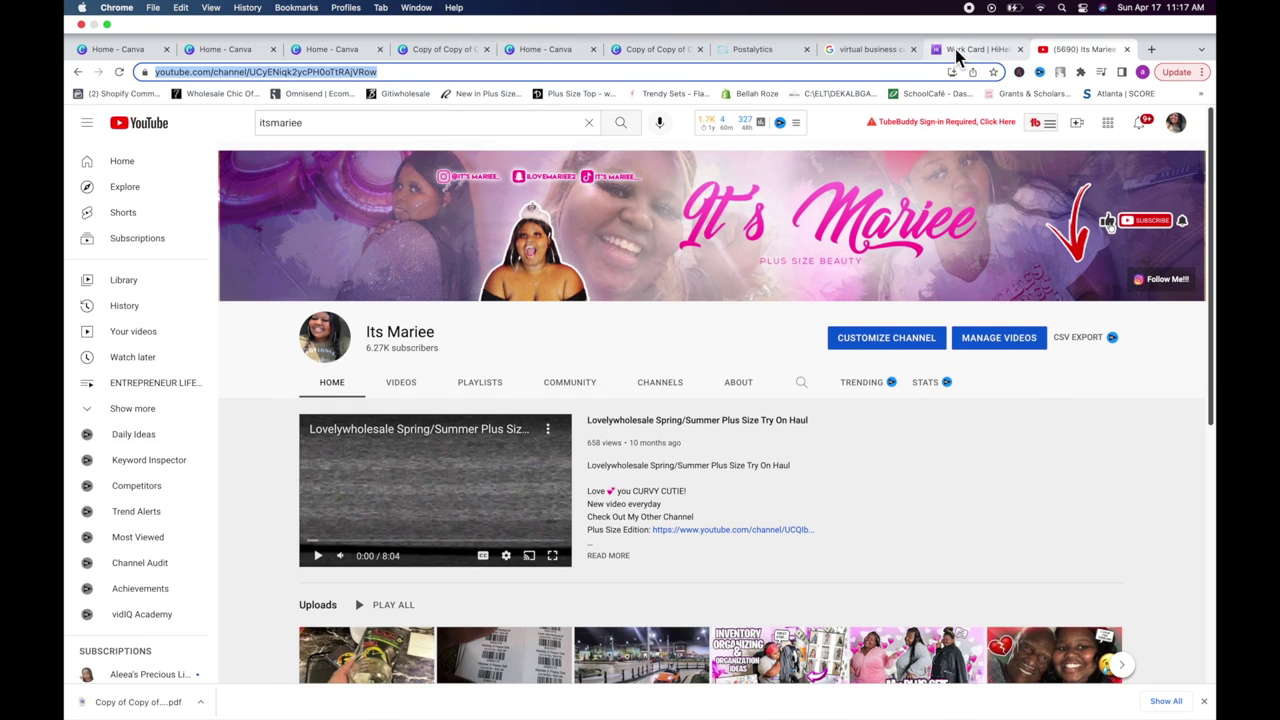
click(975, 15)
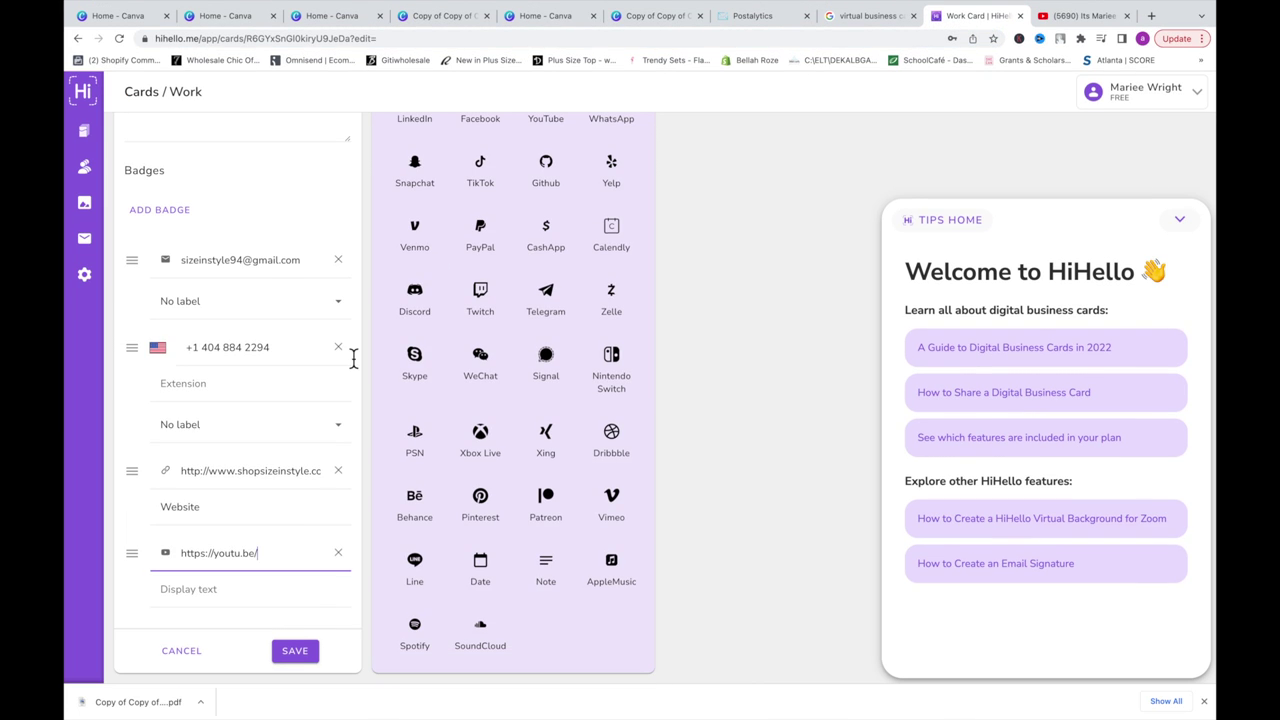
triple_click(282, 553)
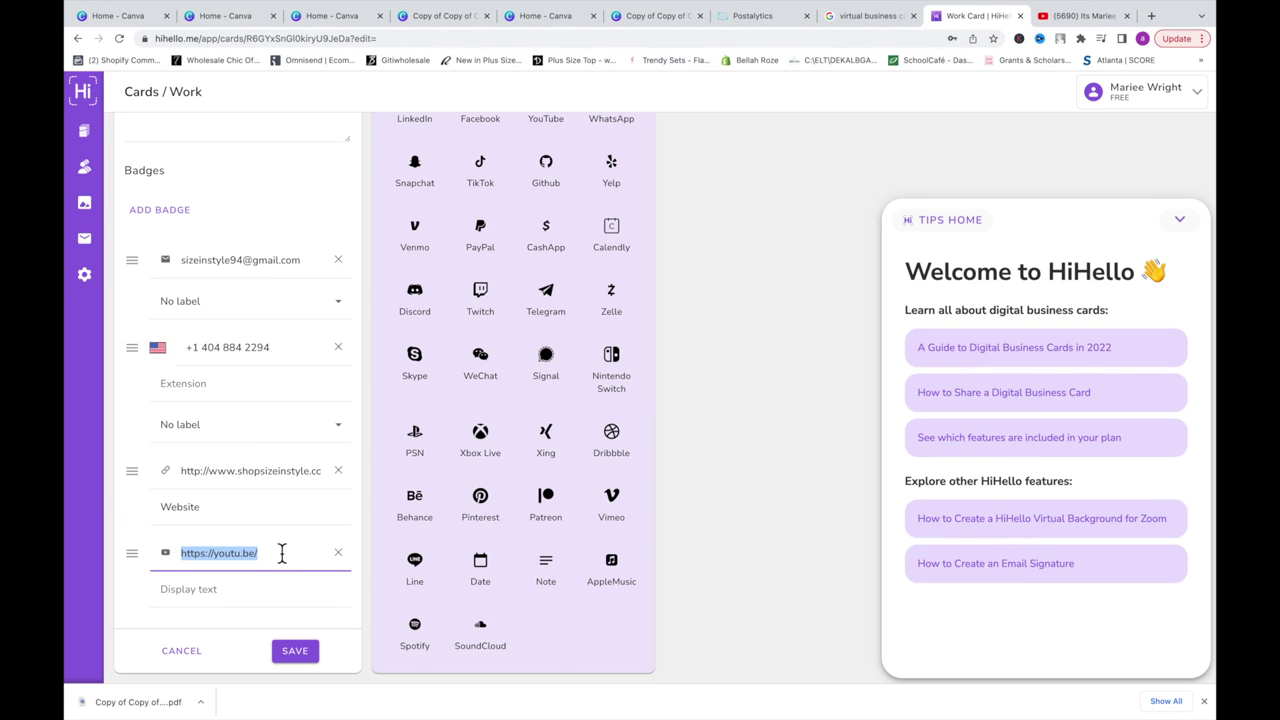
key(super+v)
click(283, 597)
text(W)
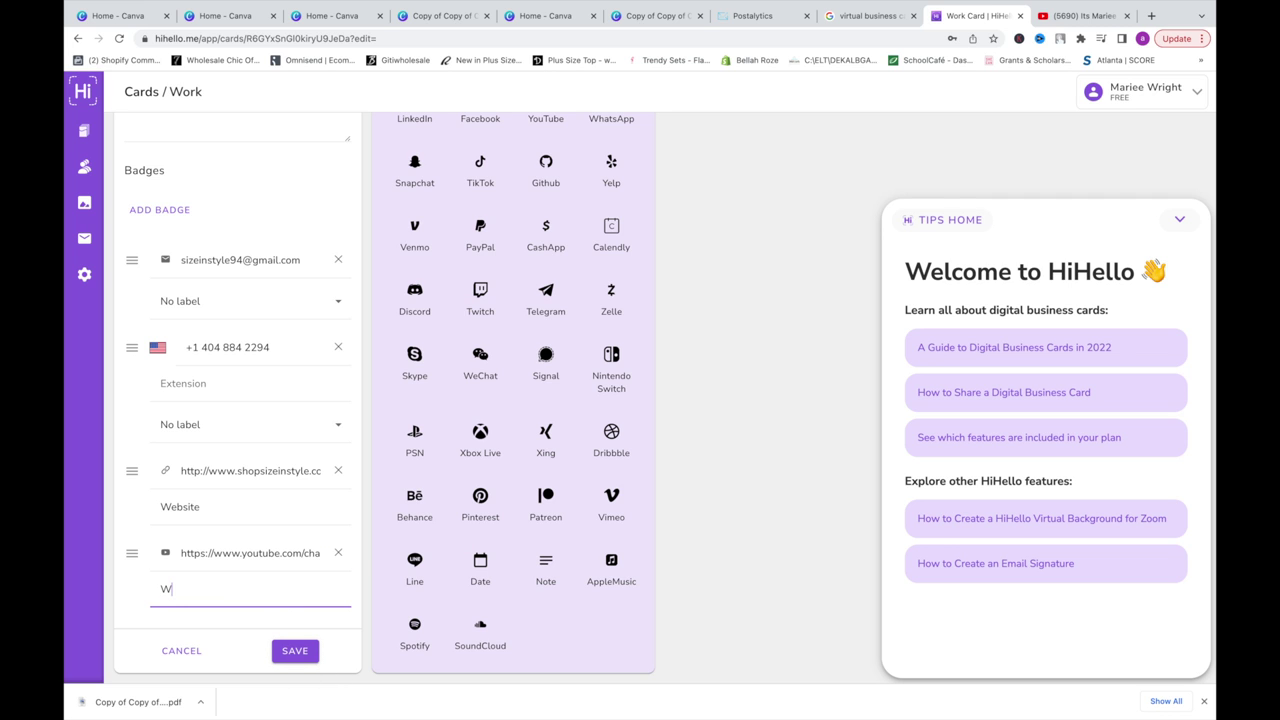
text(atch Now)
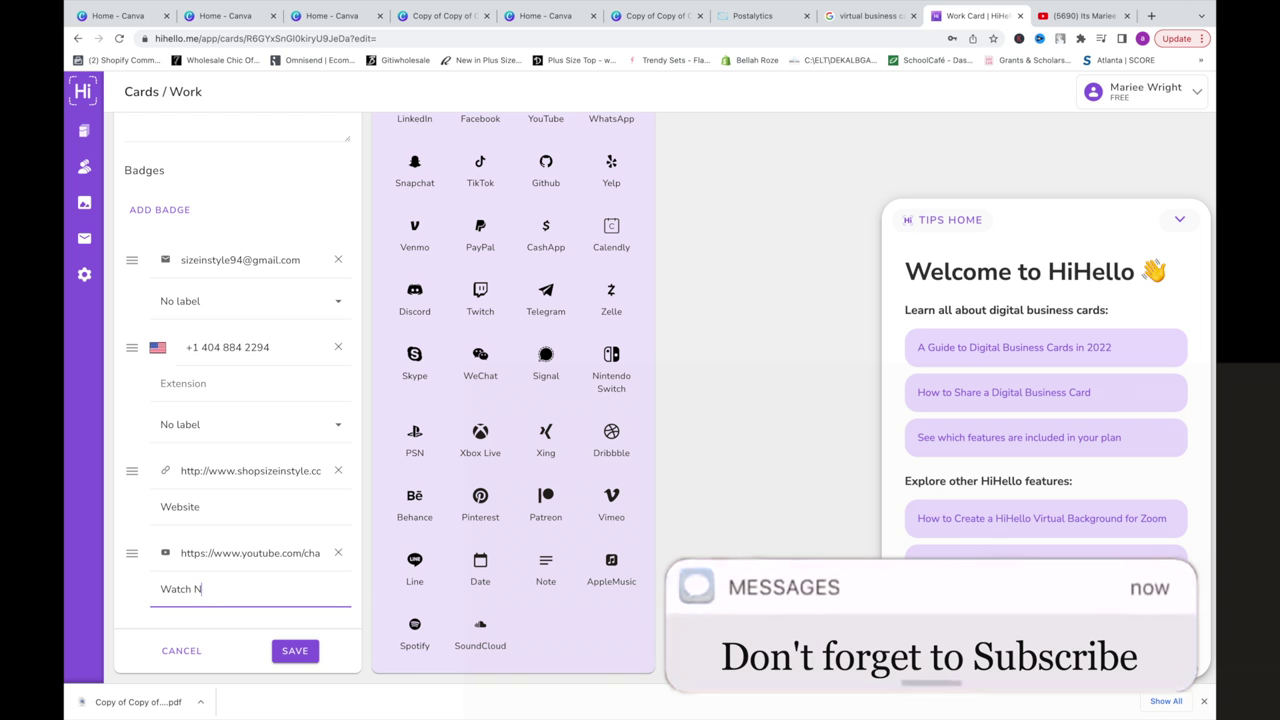
click(300, 653)
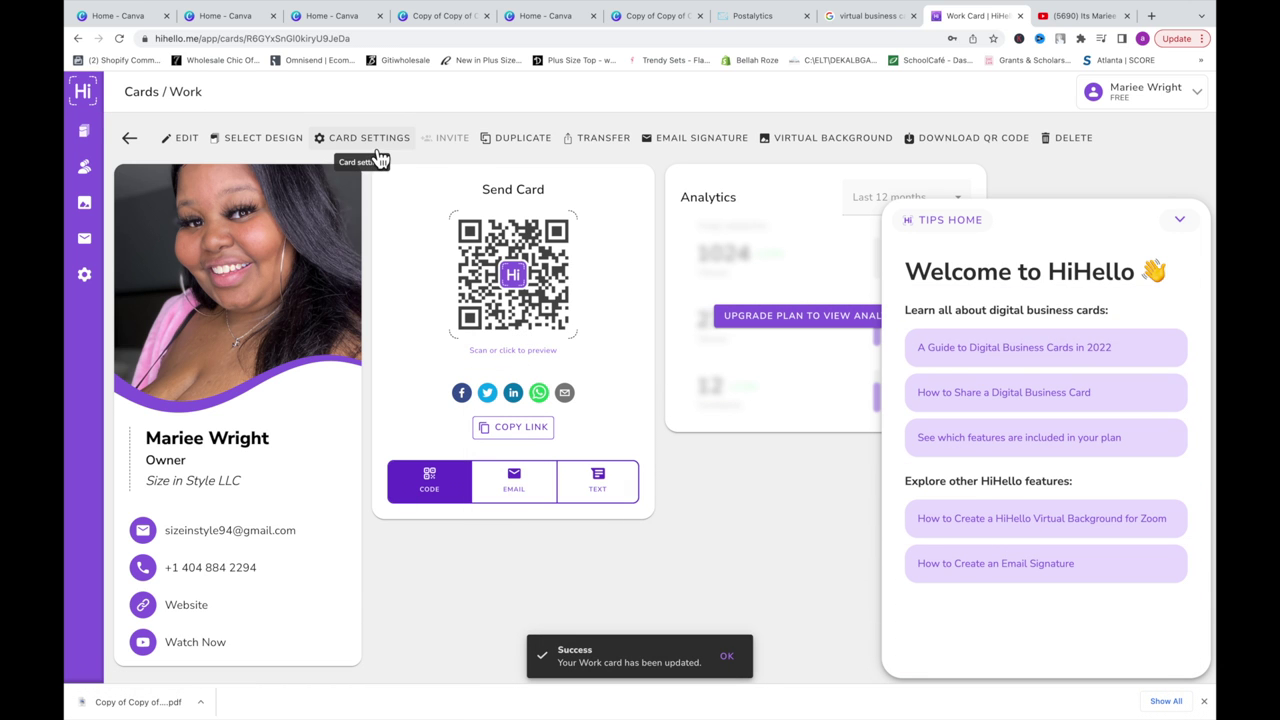
click(180, 140)
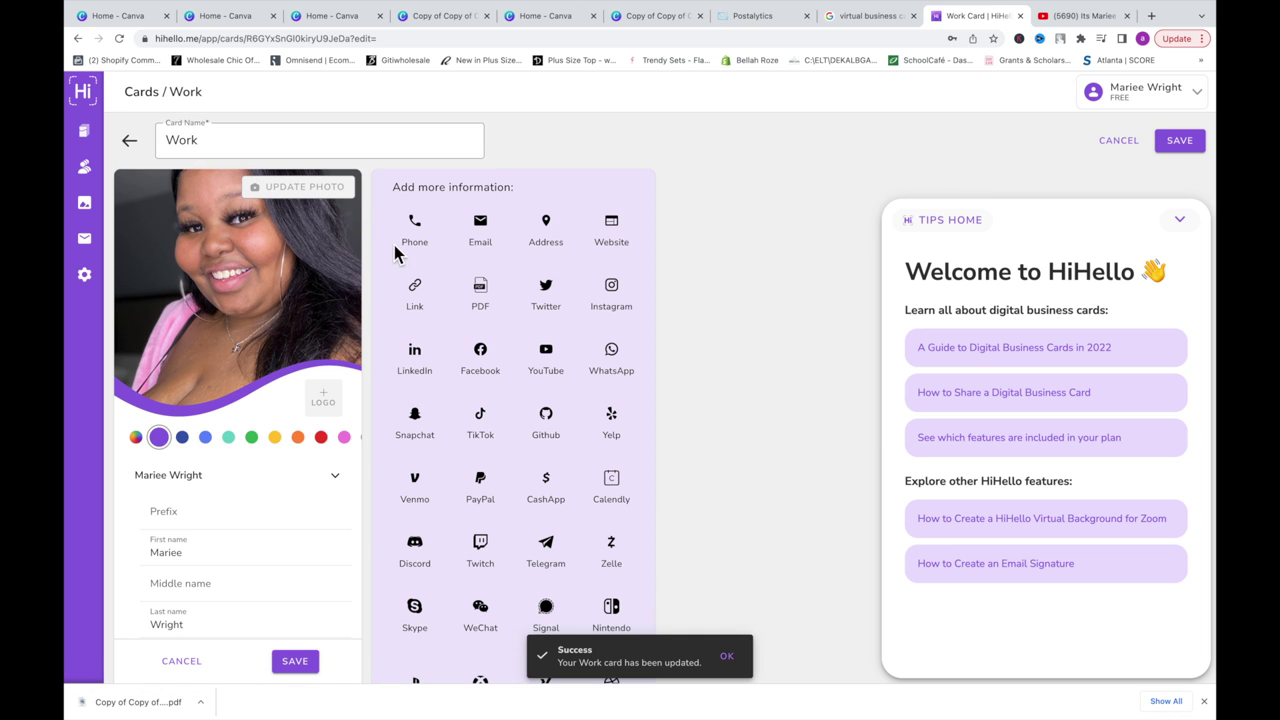
Step: Add the TikTok handle with display text 'Dance with me', save, and reopen the editor
scroll(436, 383, down, 1)
scroll(436, 383, down, 2)
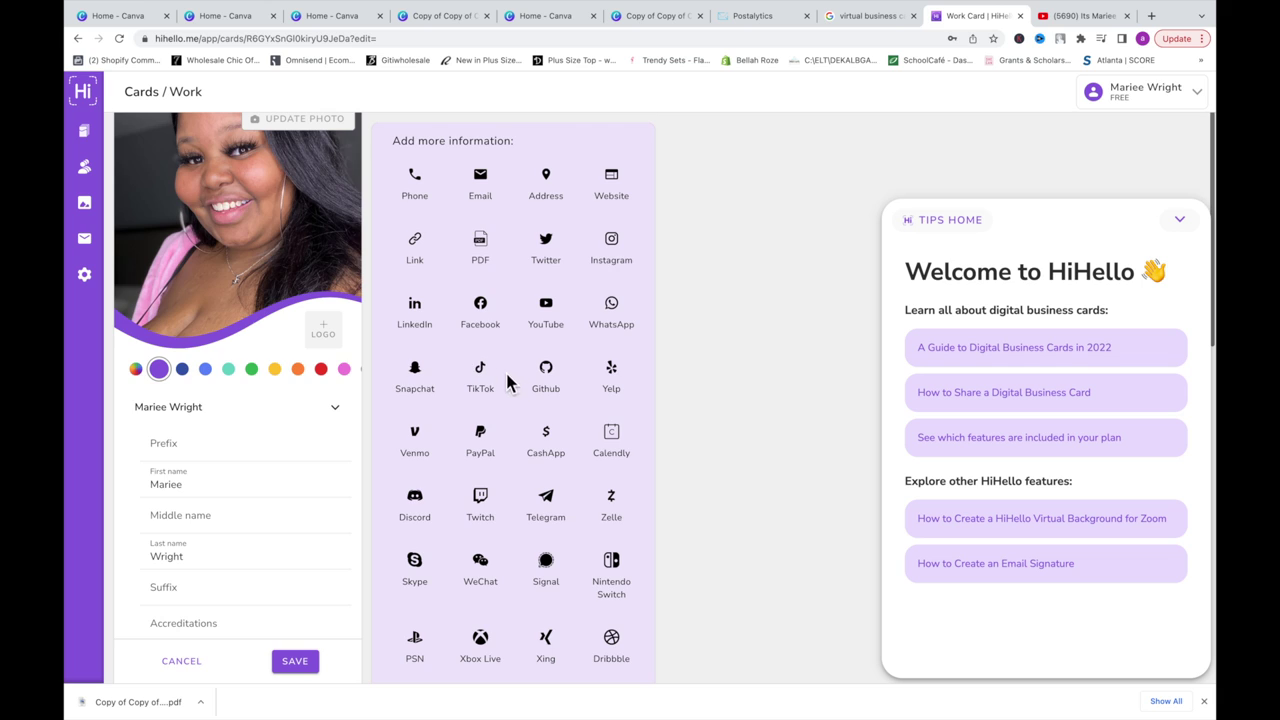
scroll(487, 380, down, 5)
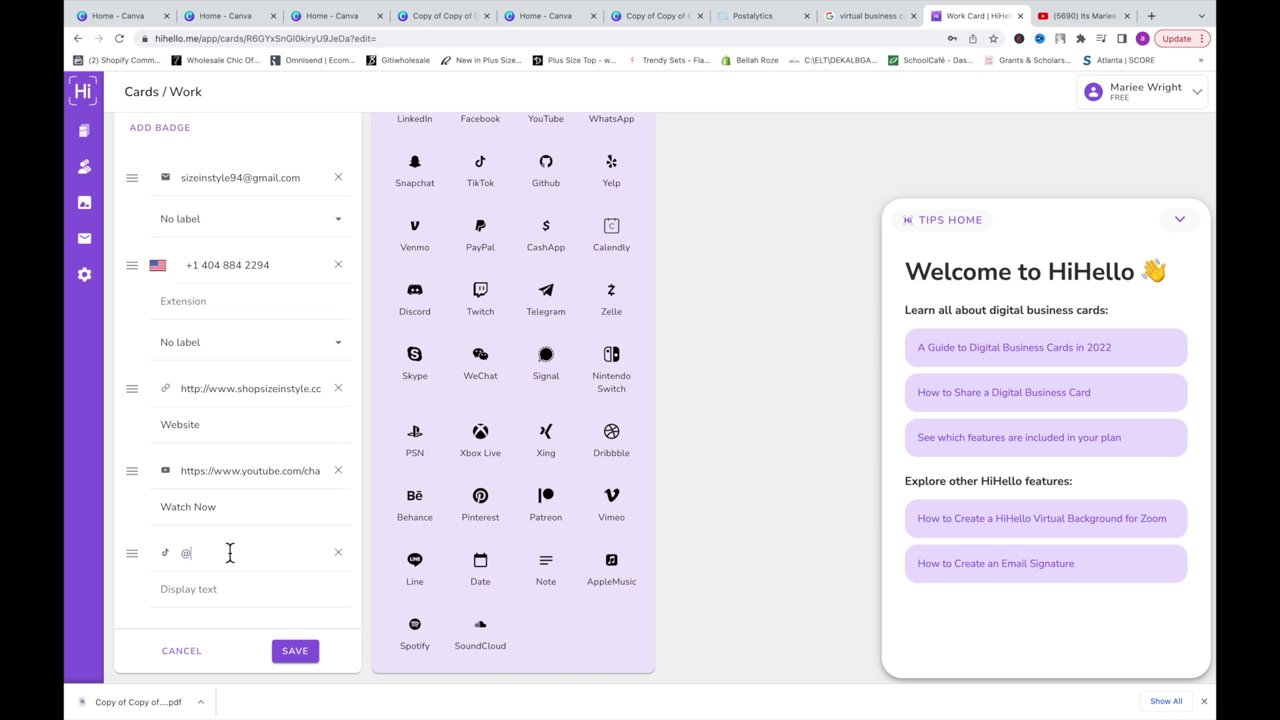
text(plusizebeautyy)
click(181, 598)
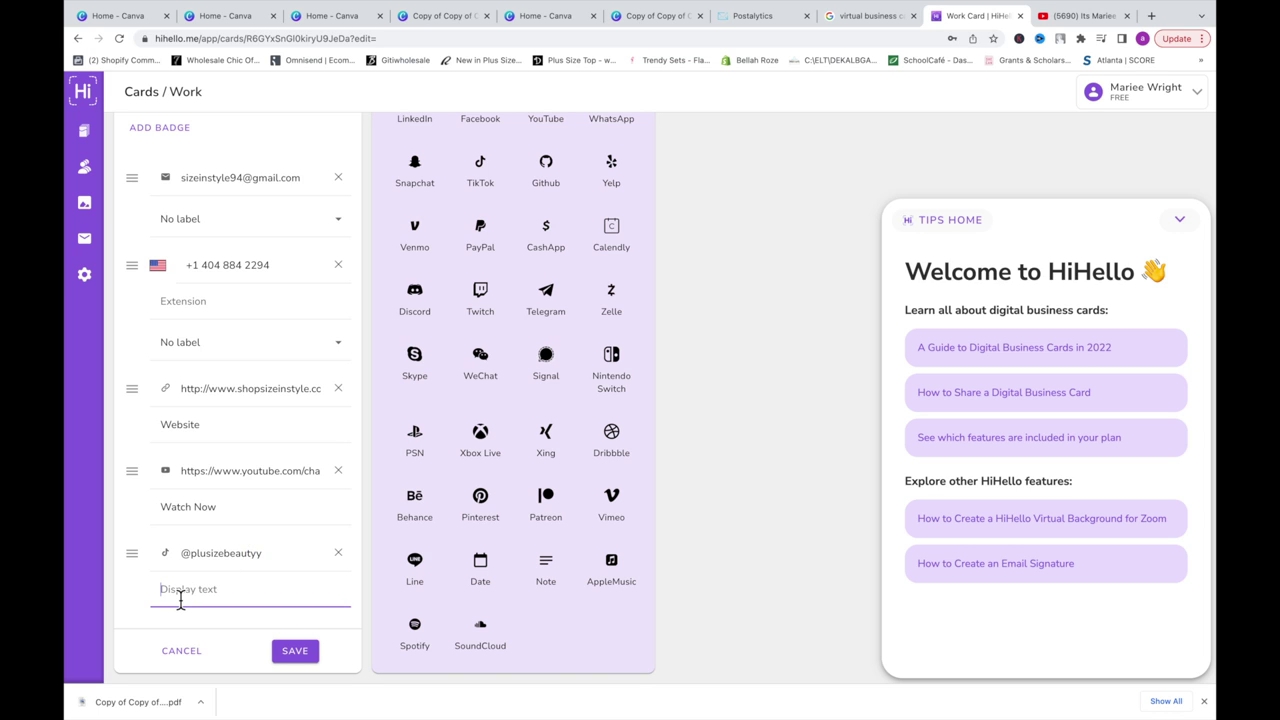
text(Dance with me)
click(298, 652)
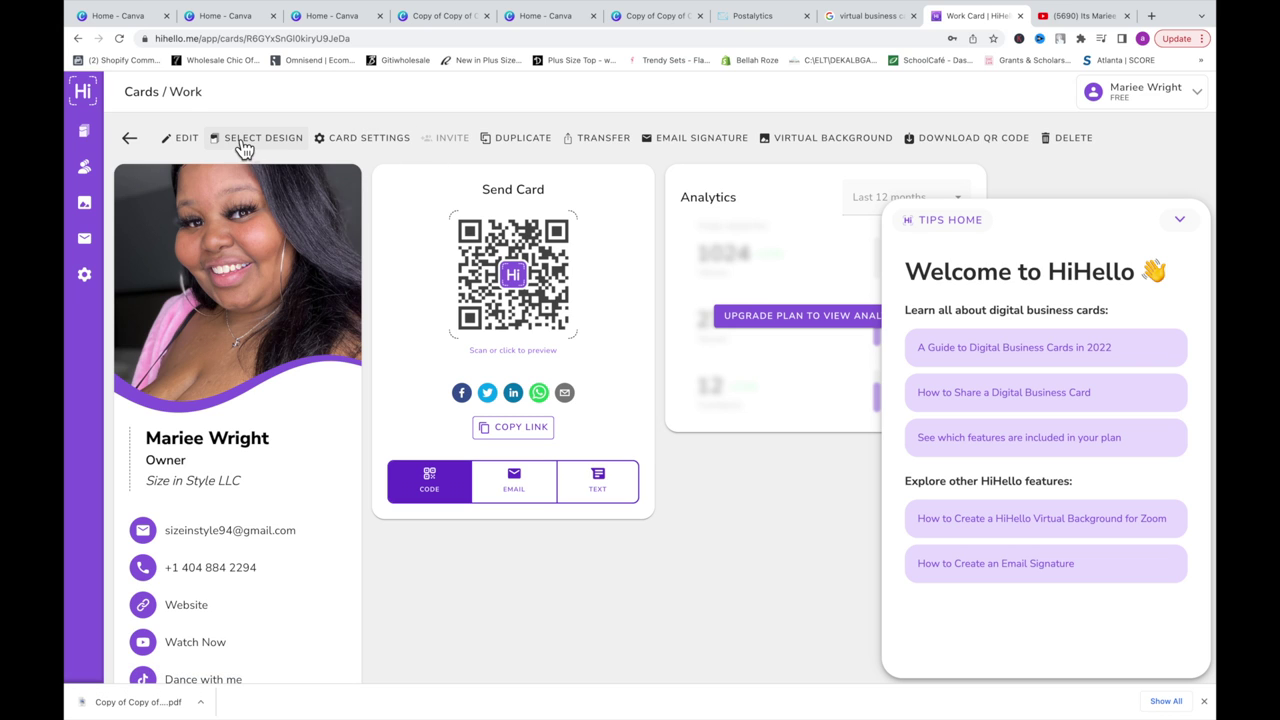
click(182, 140)
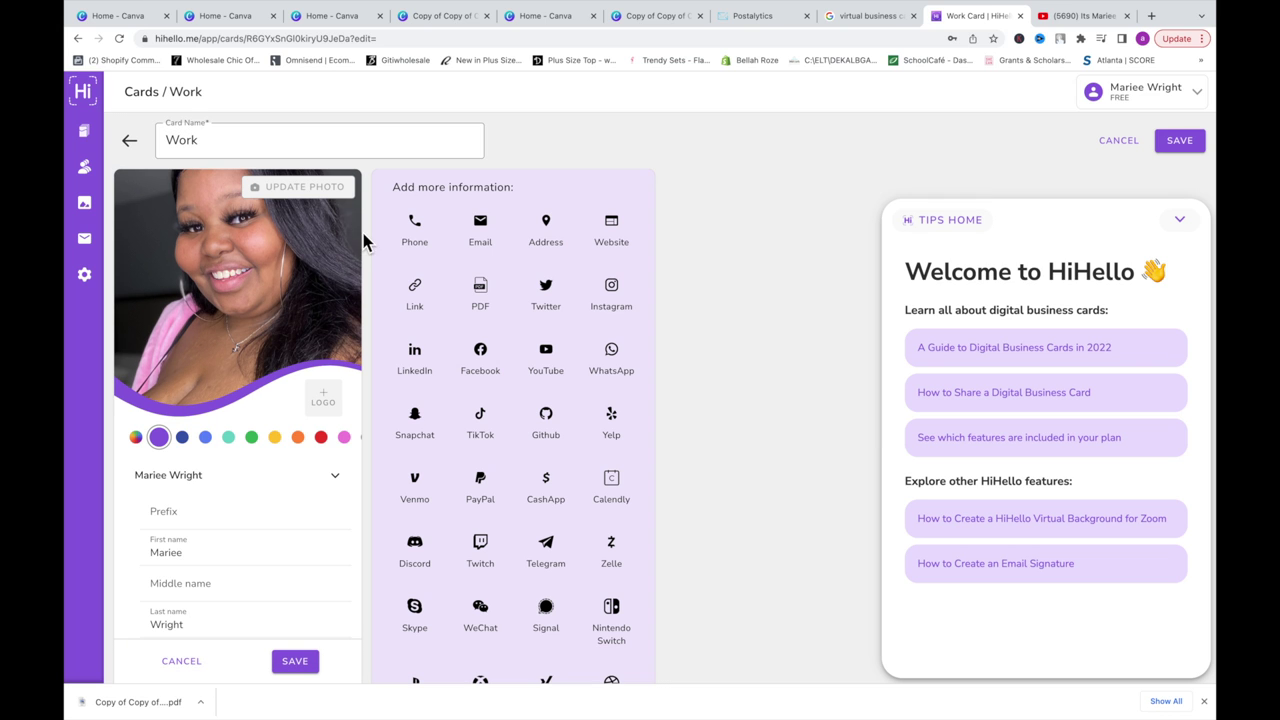
Step: Add the saved email address as a new entry labelled work, then save the card
scroll(432, 368, down, 5)
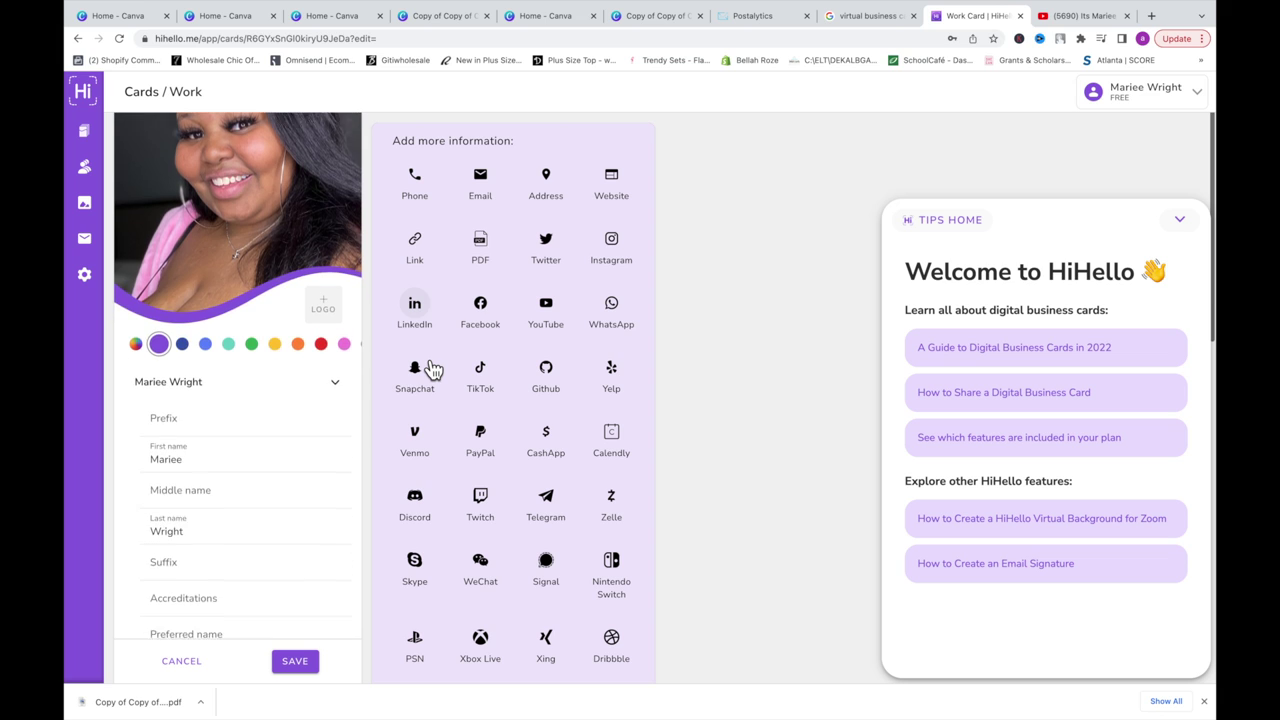
scroll(432, 368, down, 1)
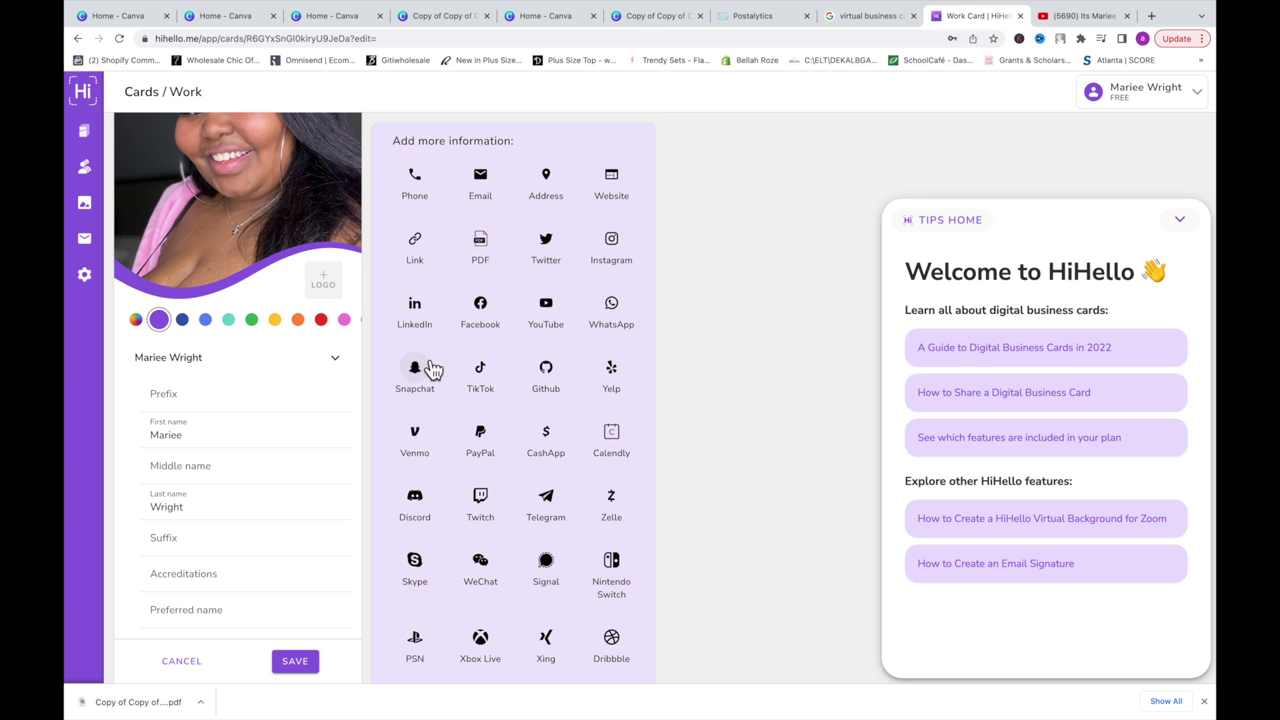
scroll(432, 368, down, 2)
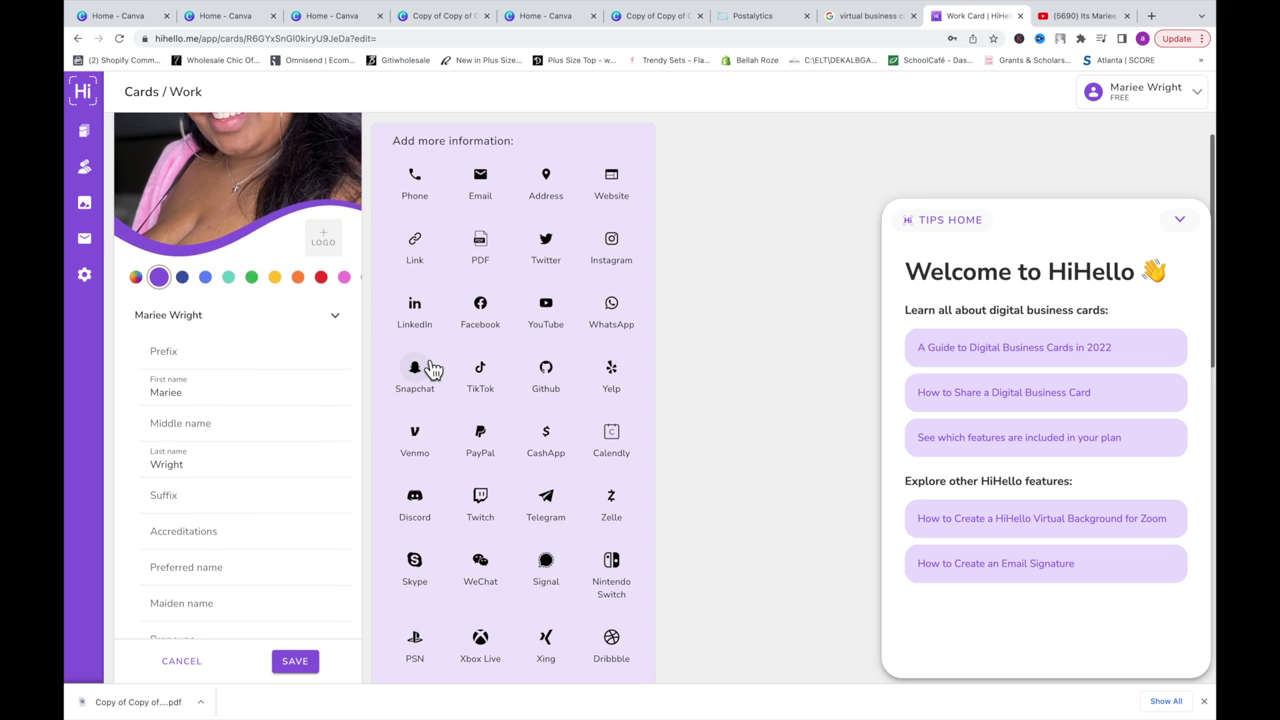
scroll(432, 368, up, 3)
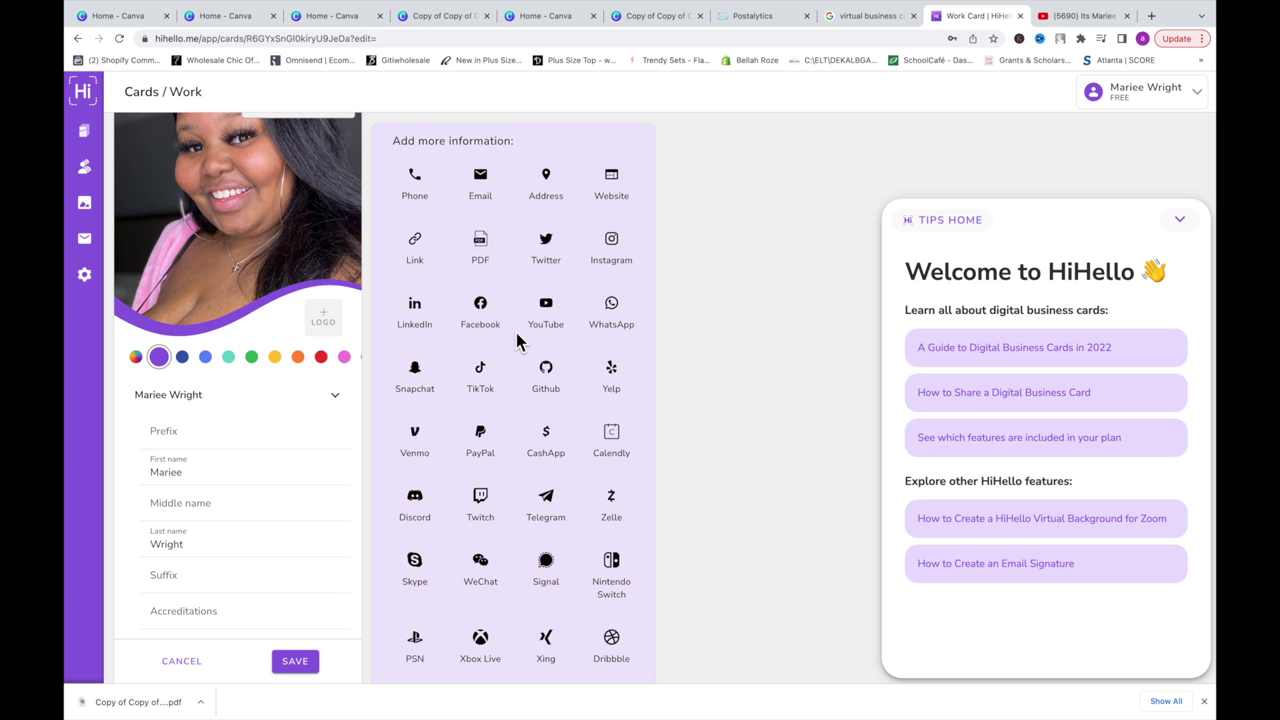
click(482, 180)
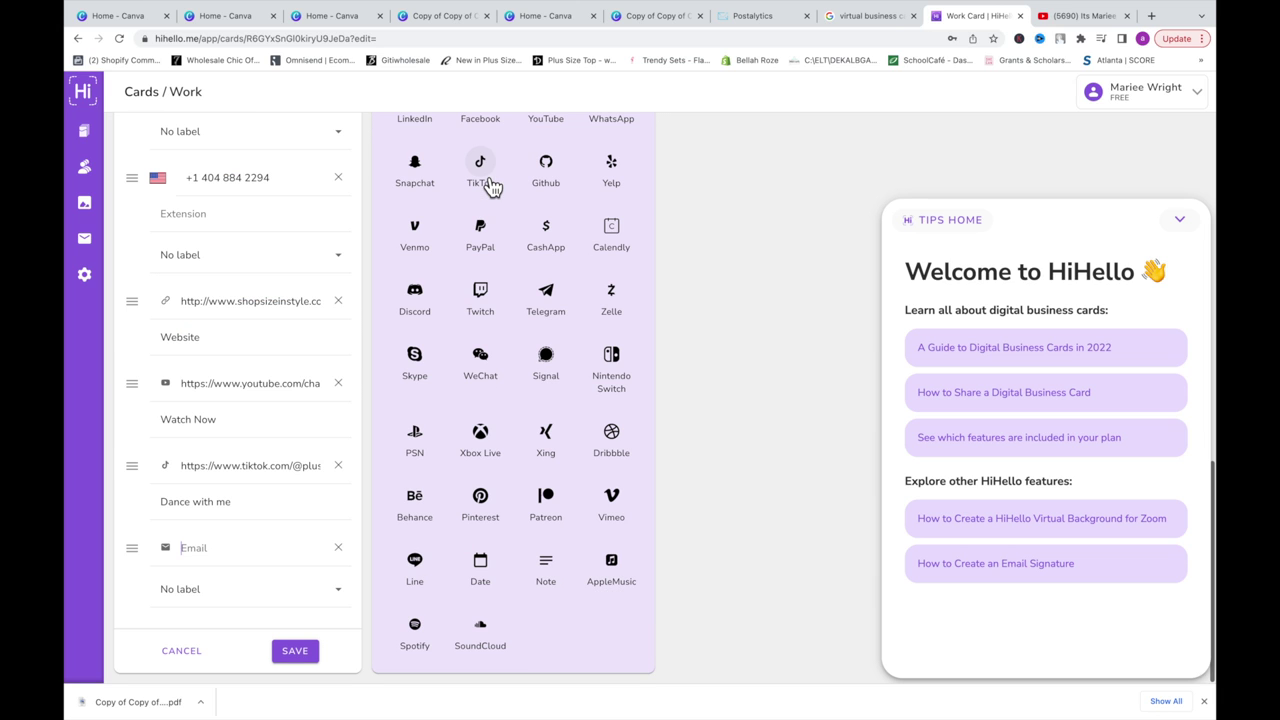
click(278, 550)
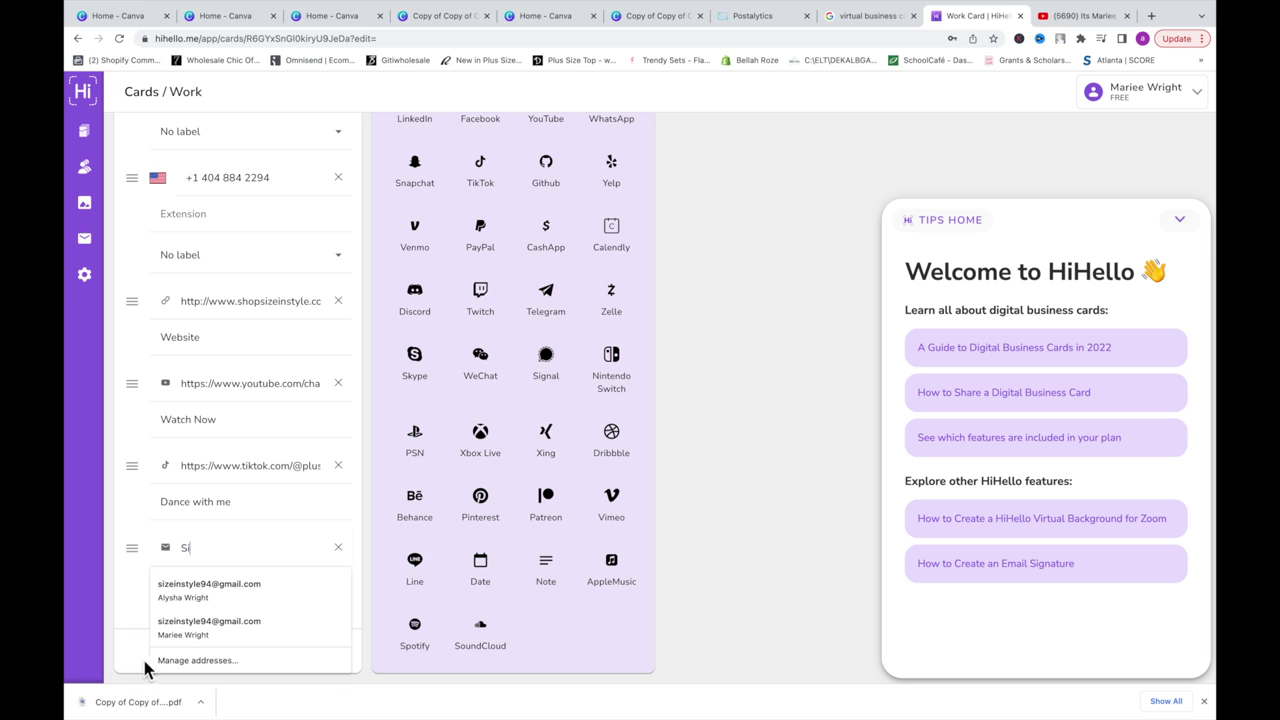
click(218, 597)
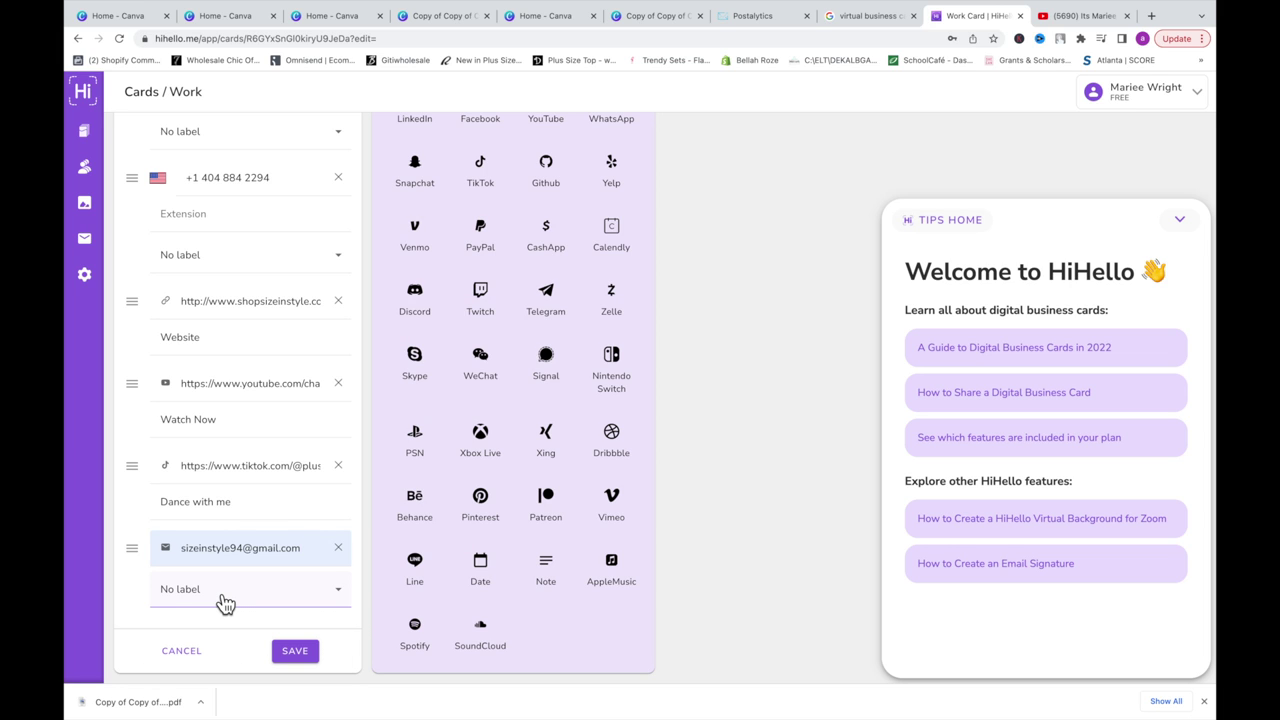
click(234, 600)
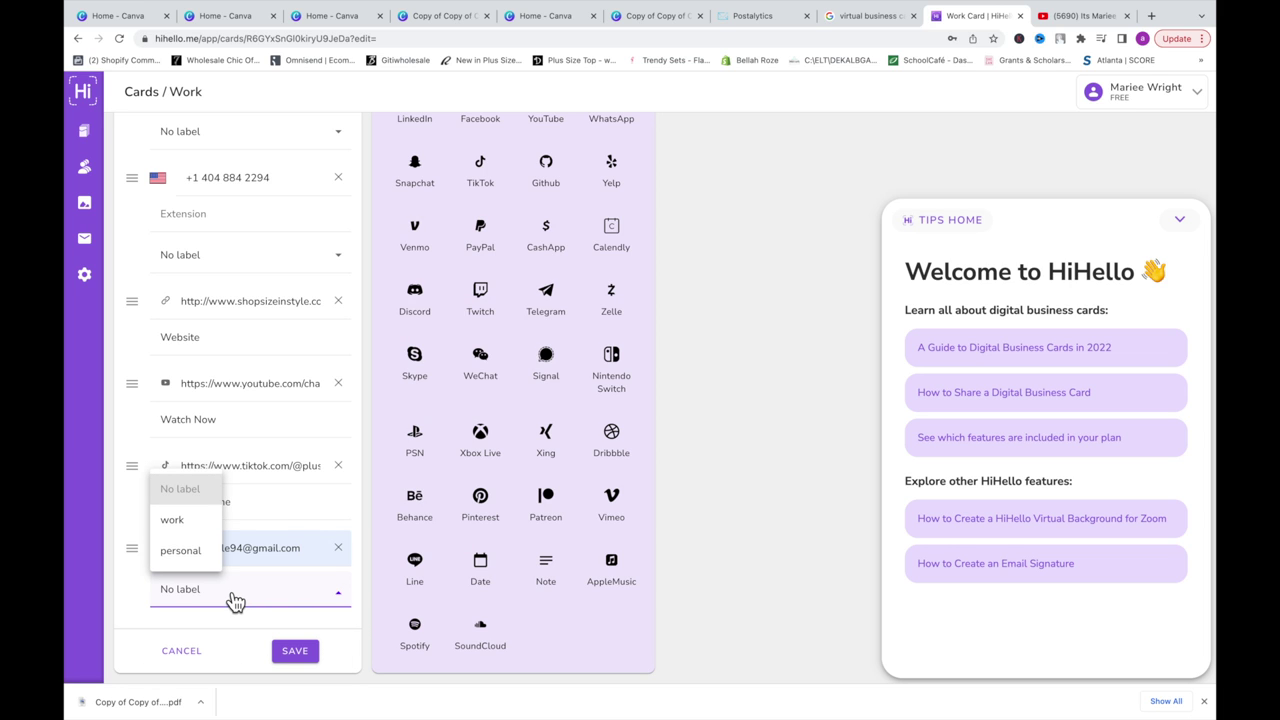
click(192, 522)
click(313, 655)
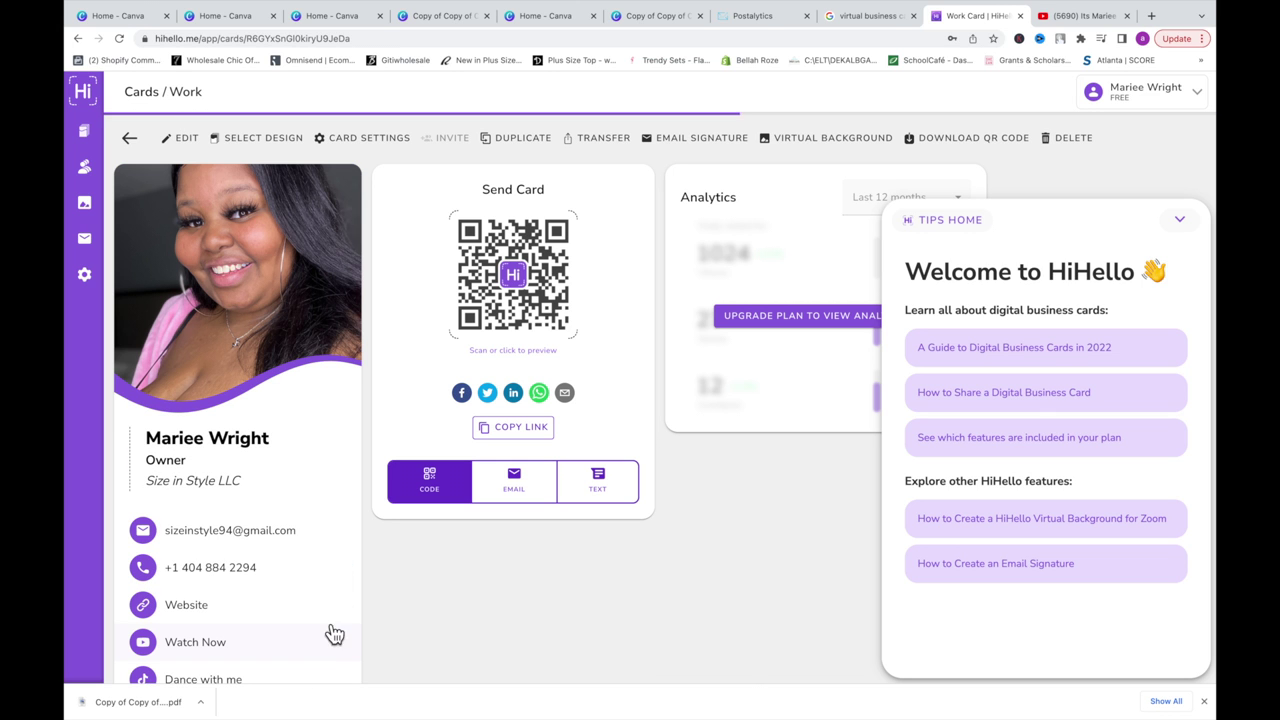
Step: Give the Instagram link the display text 'Connect with me' and save the card
click(184, 148)
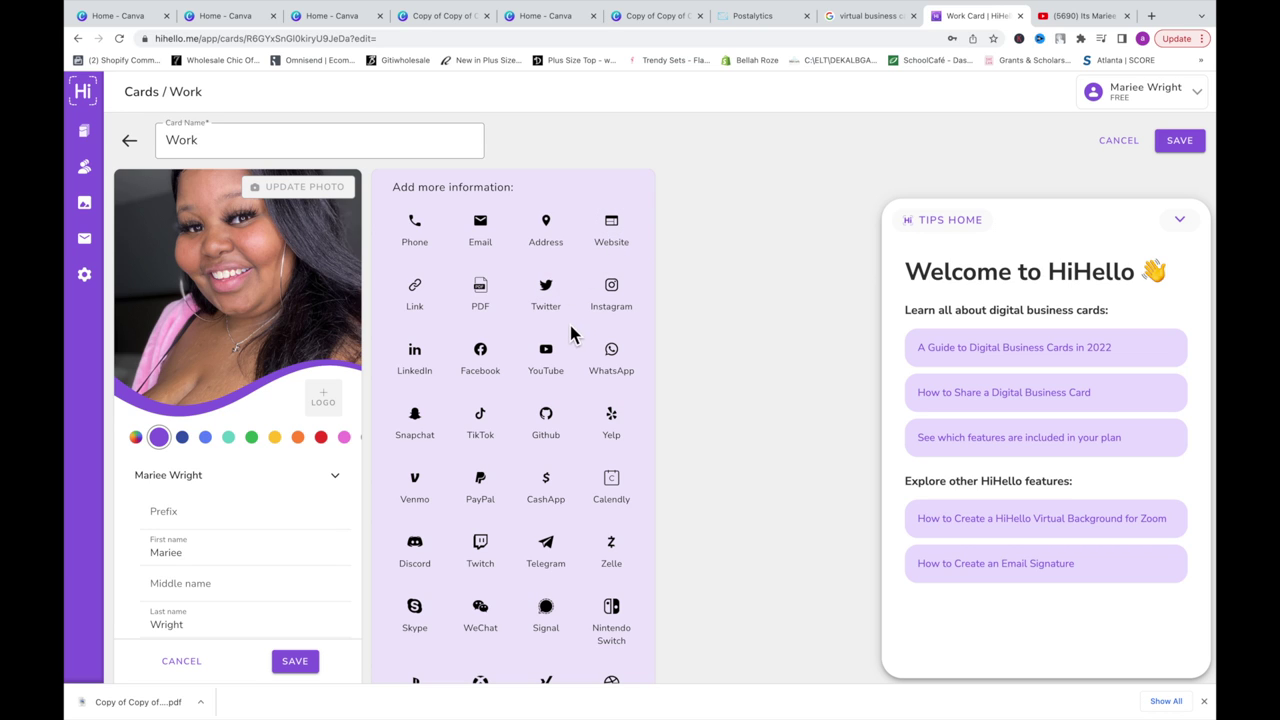
scroll(533, 366, down, 5)
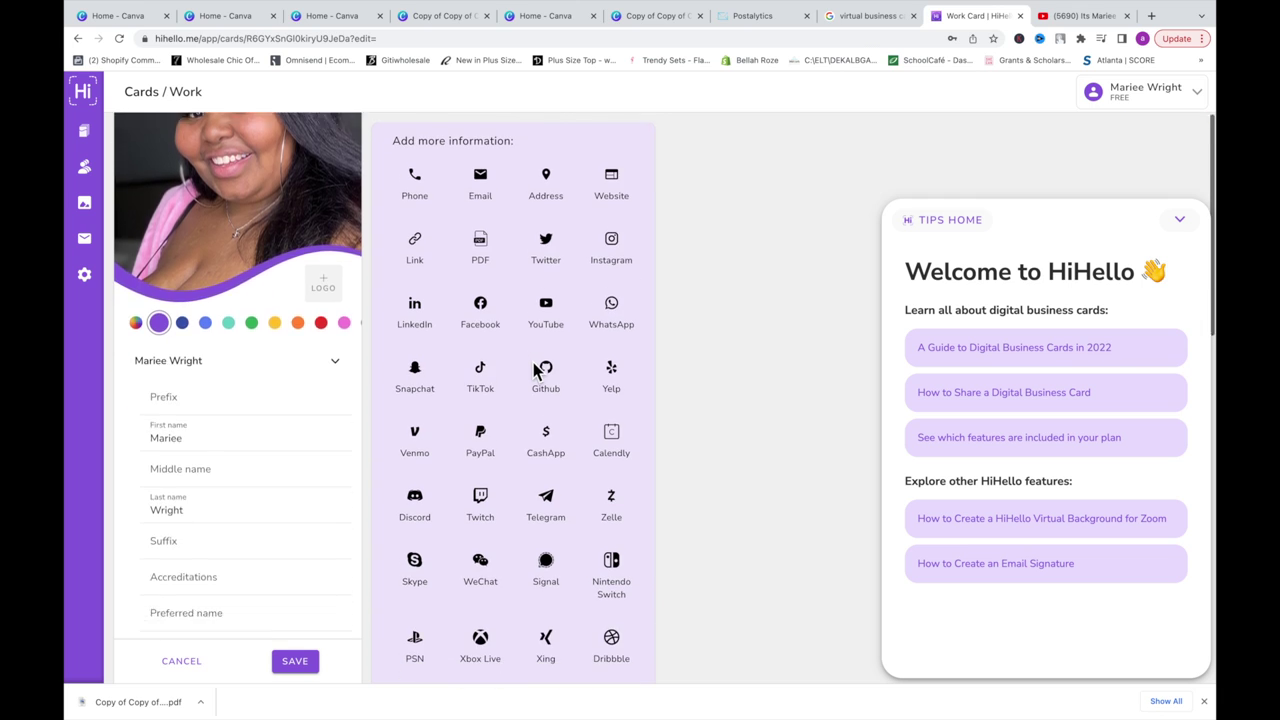
click(263, 594)
text(Fo)
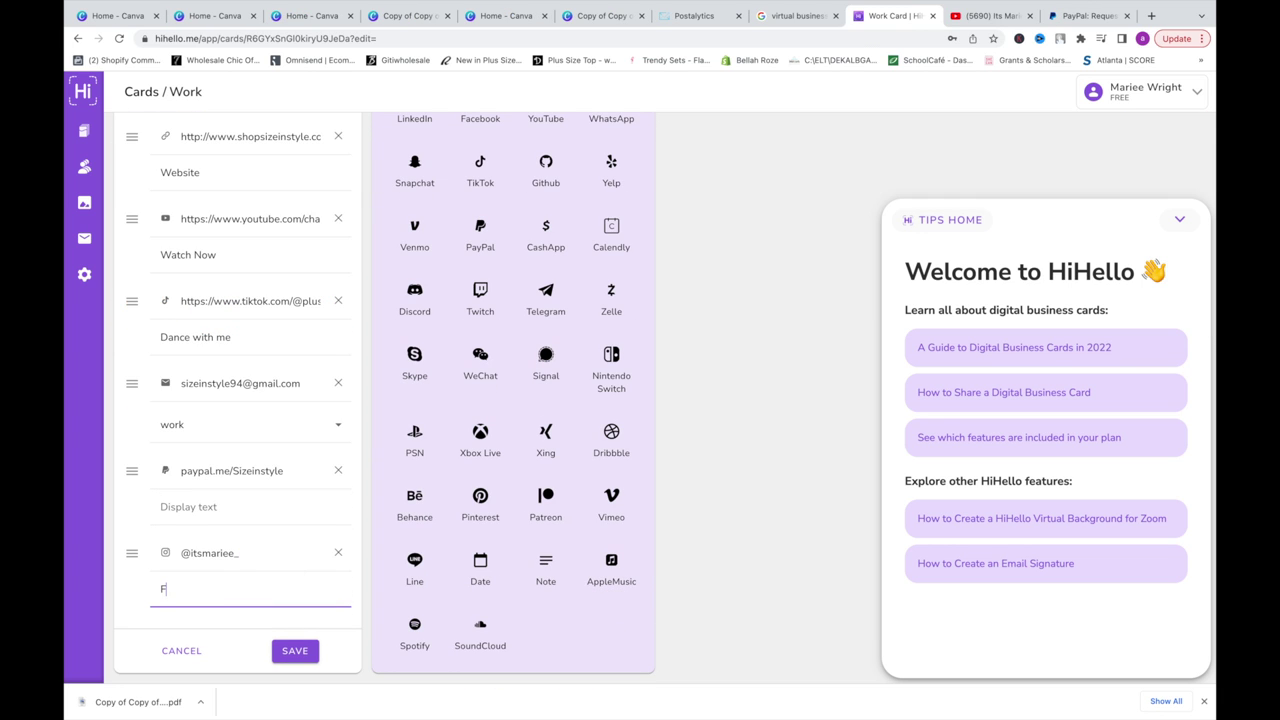
key(BackSpace)
key(BackSpace)
text(Connect with me)
click(294, 658)
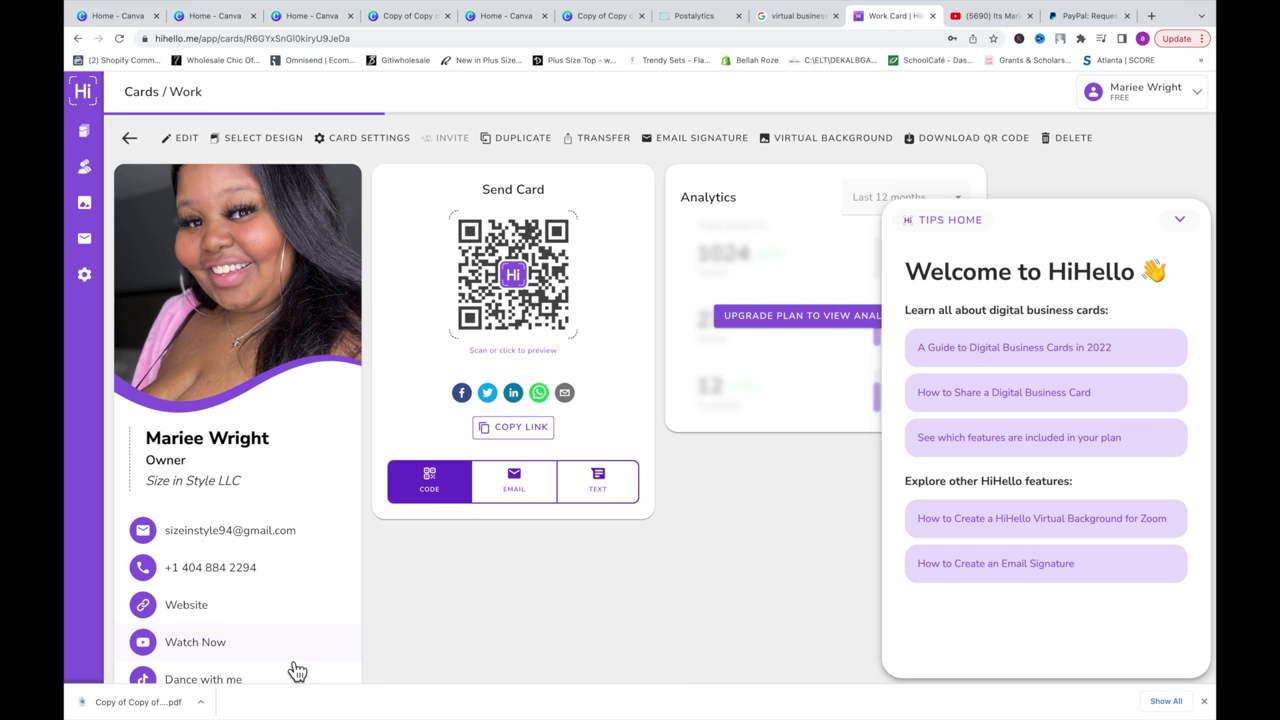
scroll(297, 670, down, 3)
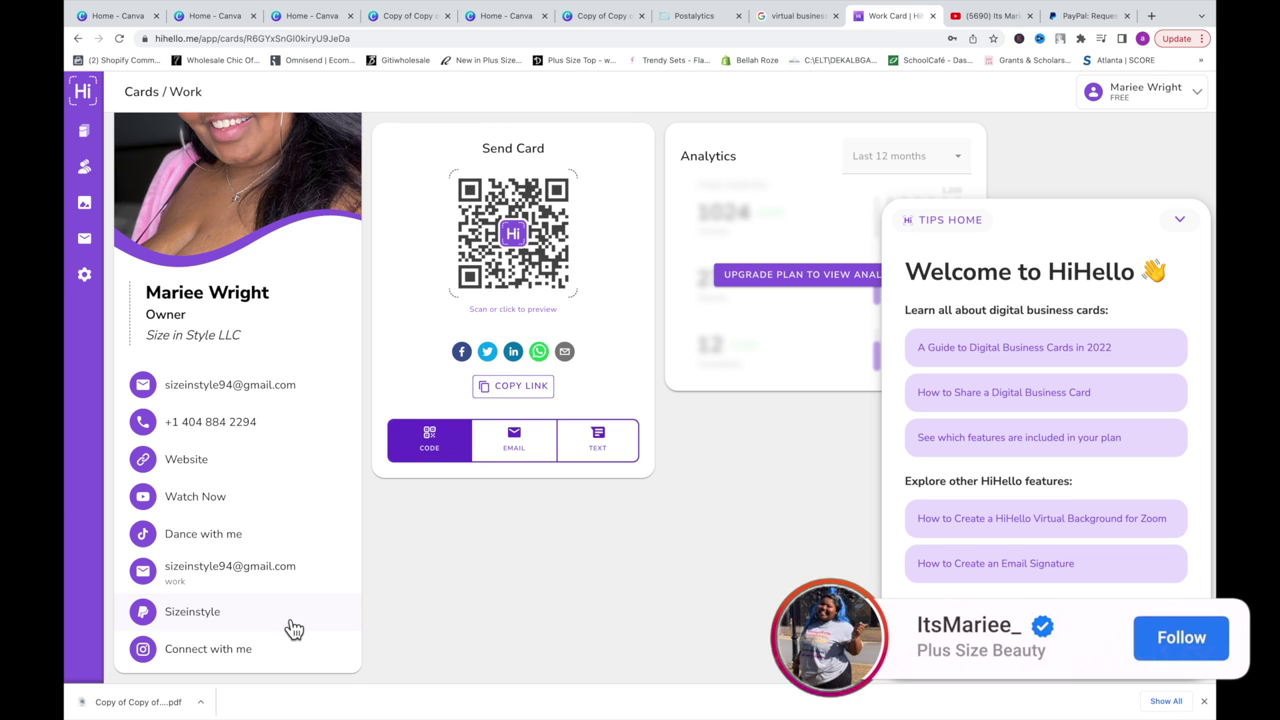
click(305, 432)
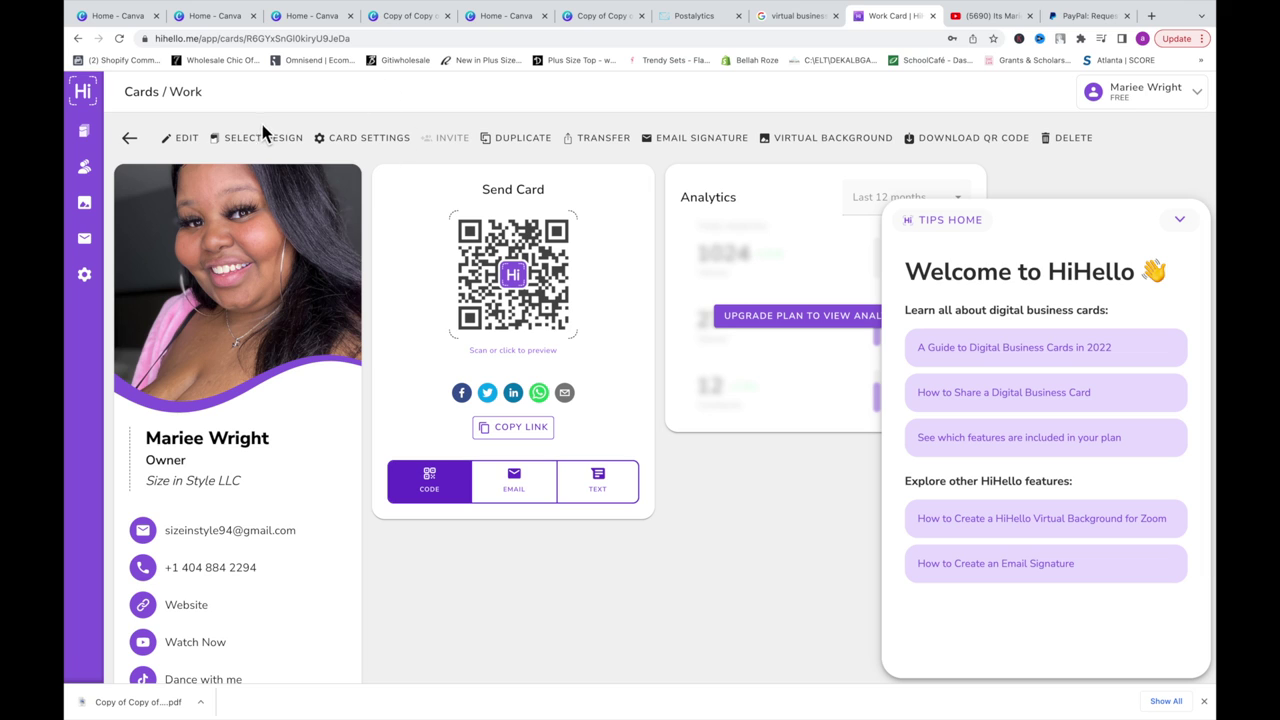
click(255, 140)
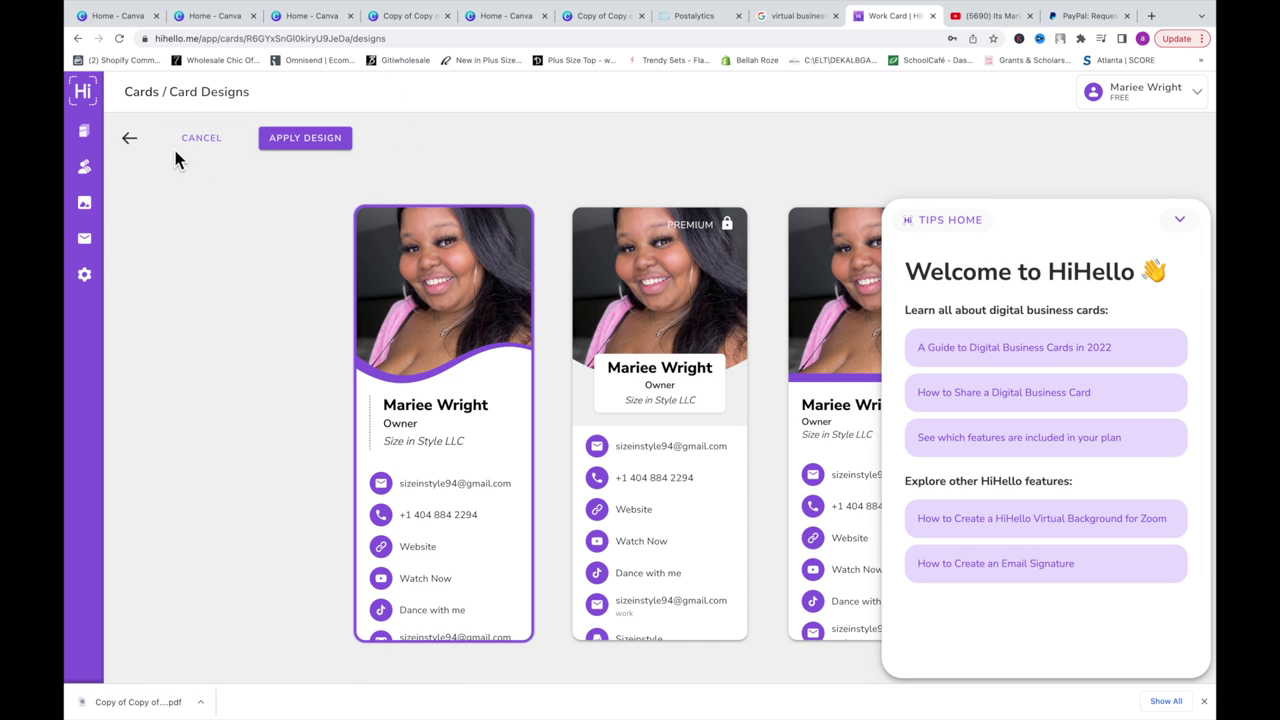
click(129, 138)
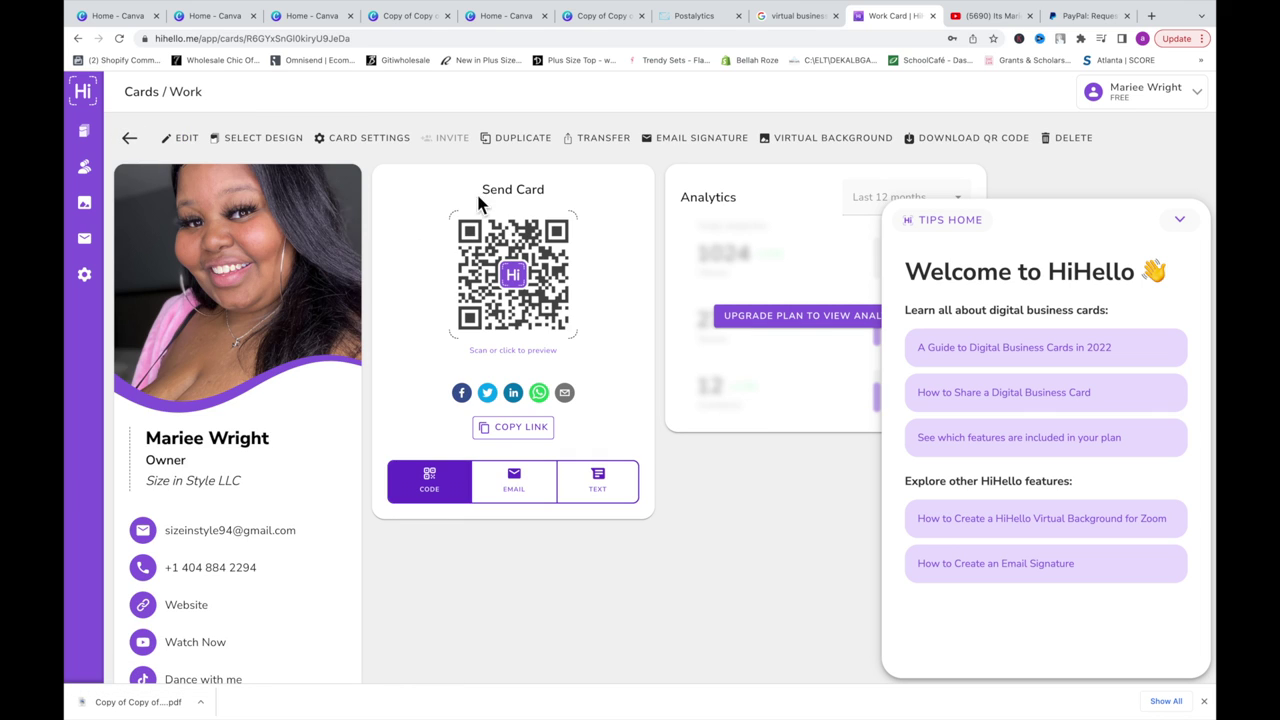
Step: Reopen the card editor and set the pronouns field to Her
click(193, 139)
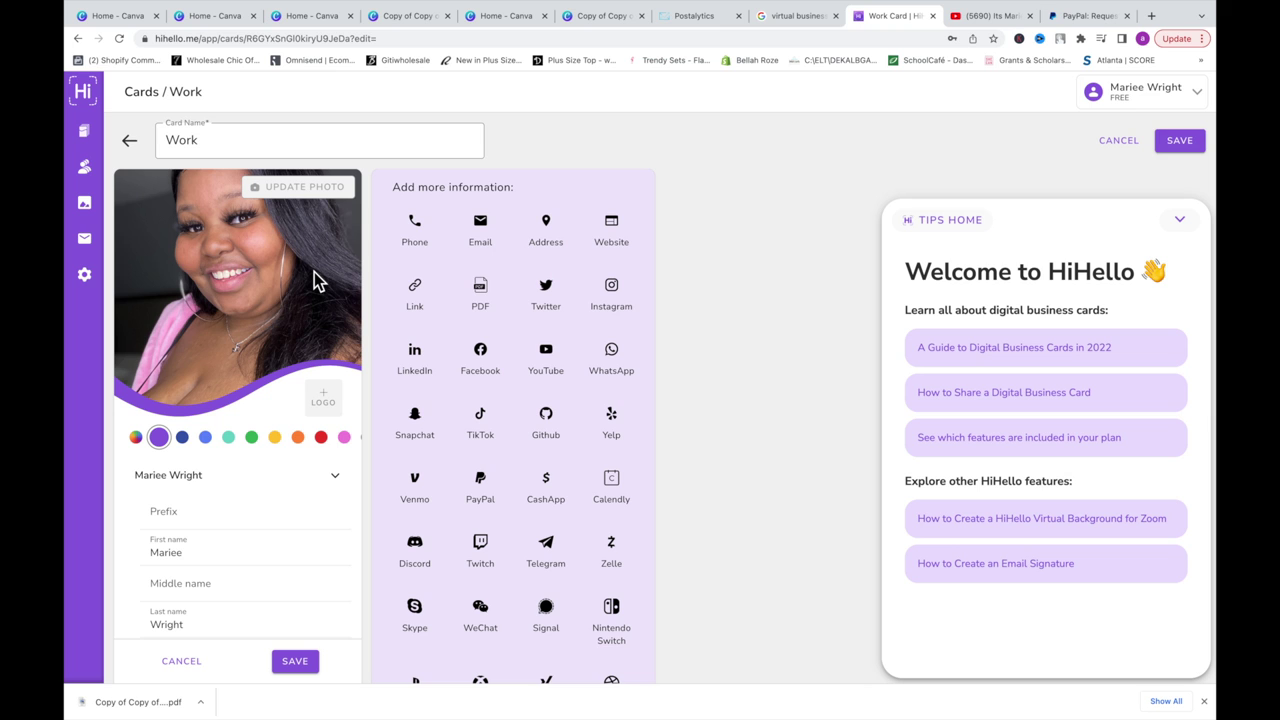
scroll(193, 528, down, 5)
scroll(193, 530, down, 3)
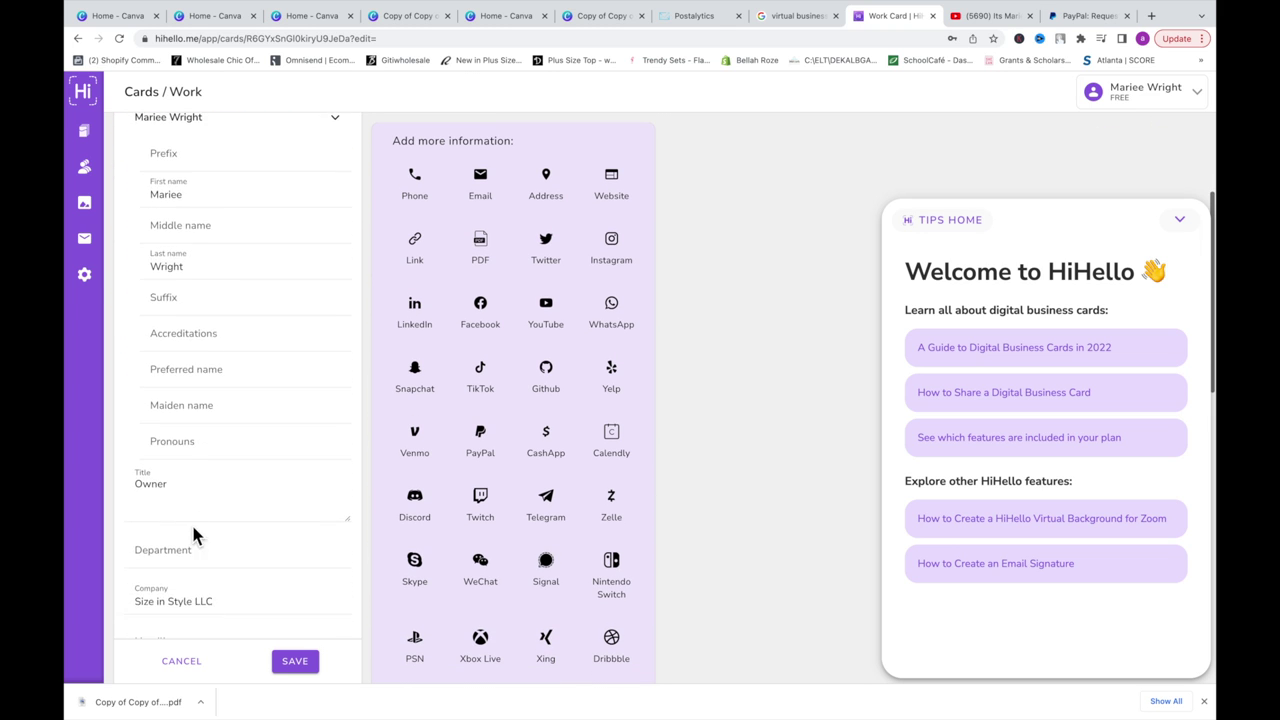
click(200, 447)
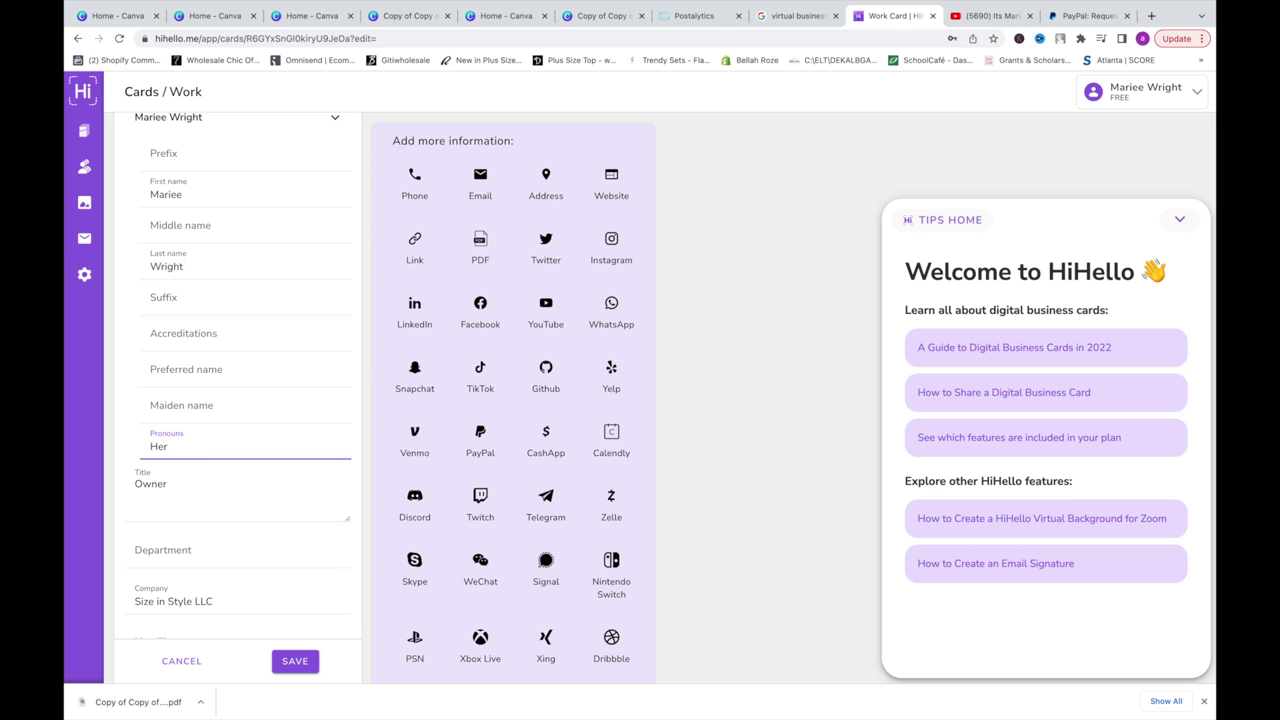
Step: Enter the headline 'Your Fav plus size beauty'
scroll(198, 440, down, 2)
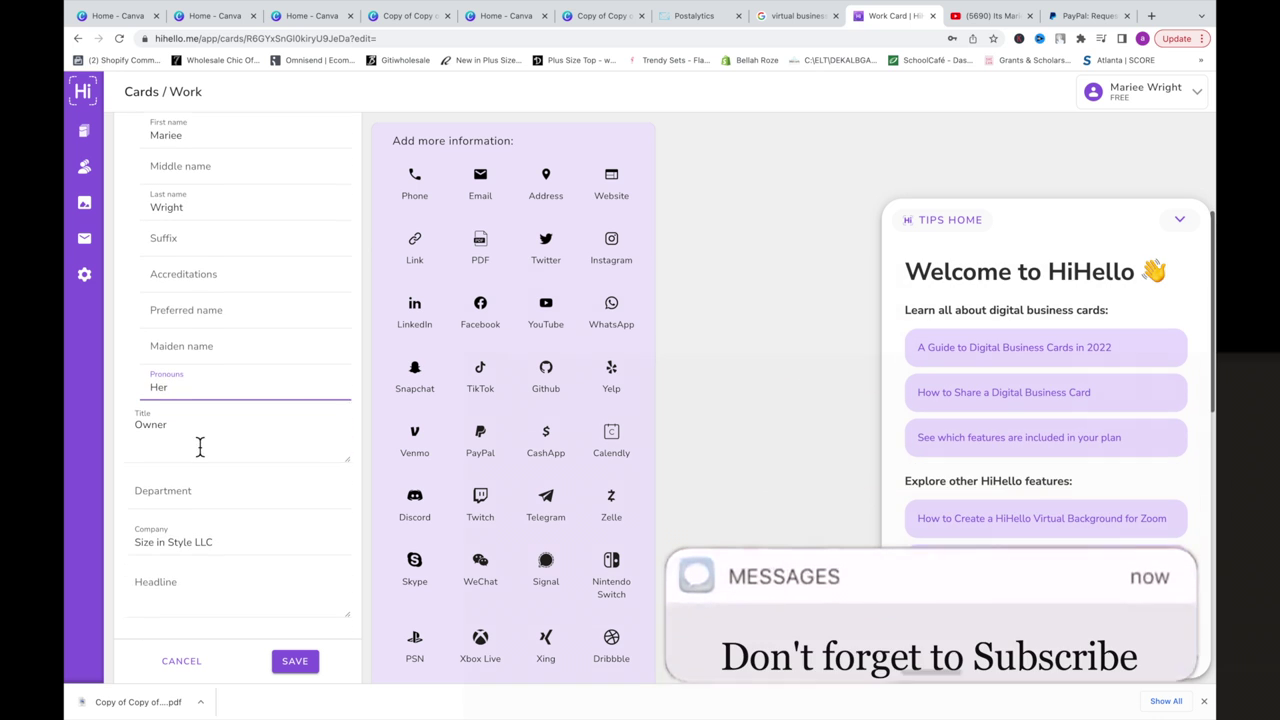
scroll(190, 480, down, 4)
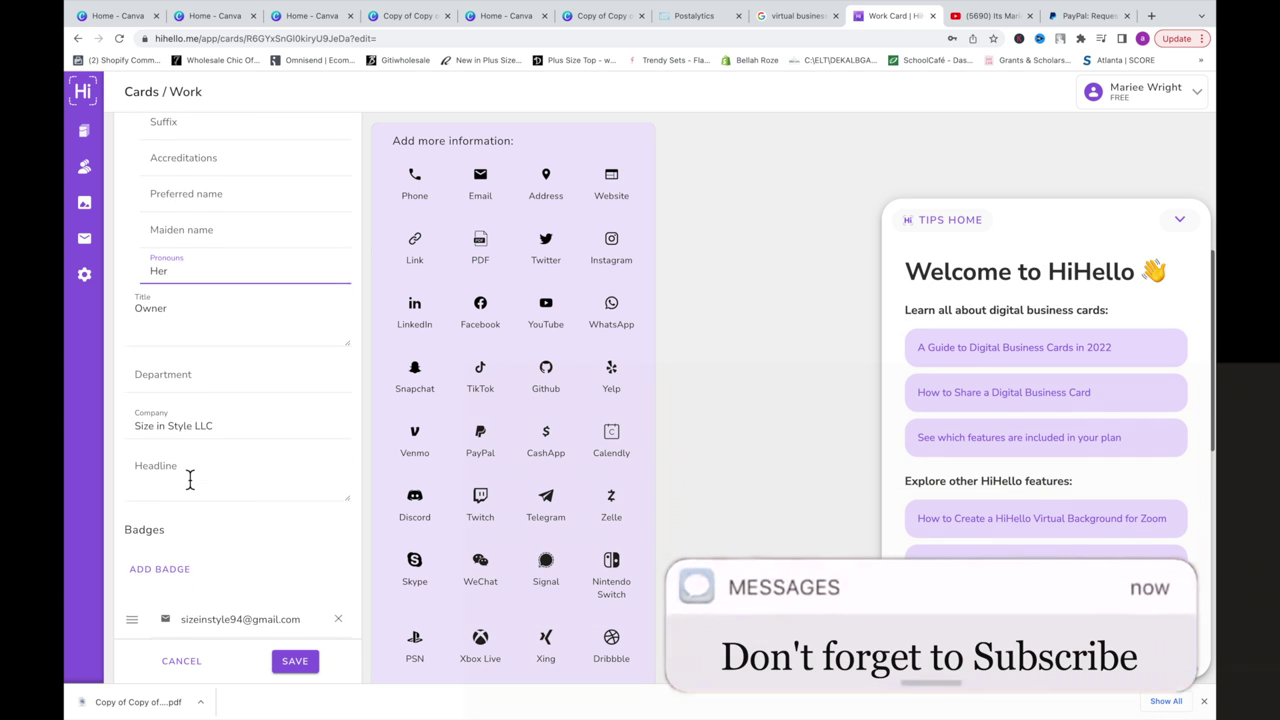
scroll(190, 481, down, 2)
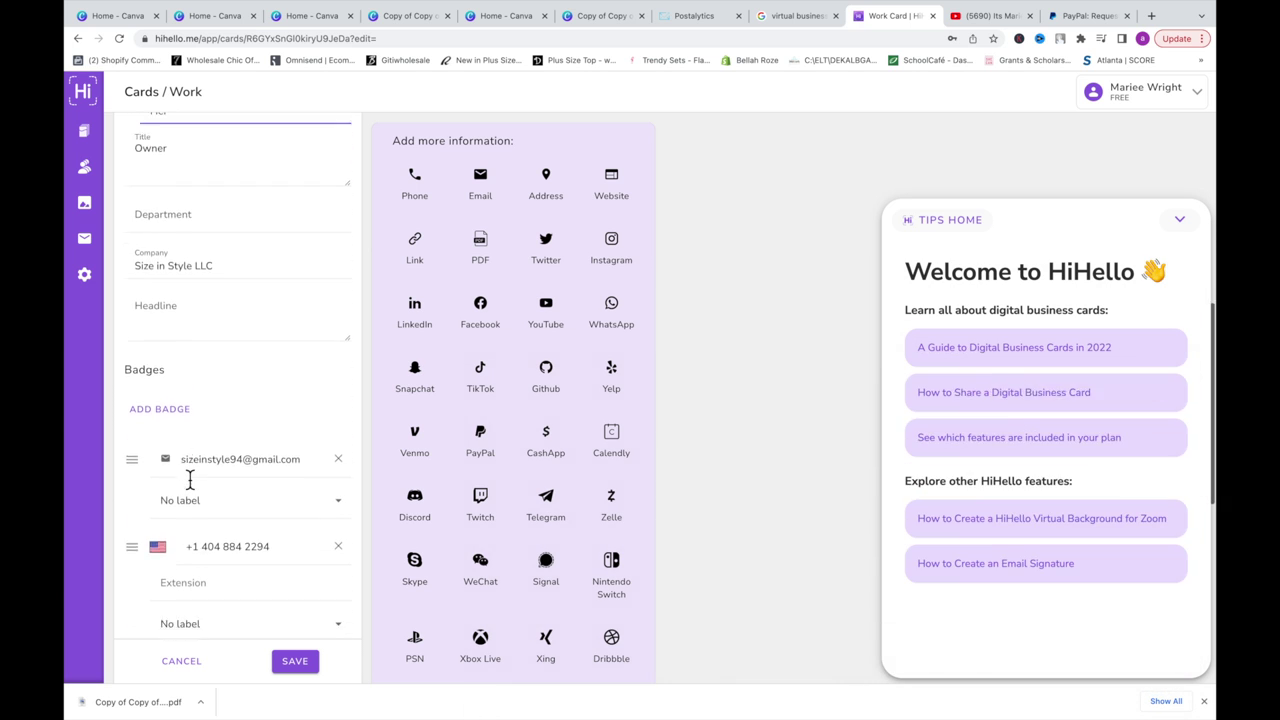
click(171, 316)
text(Y)
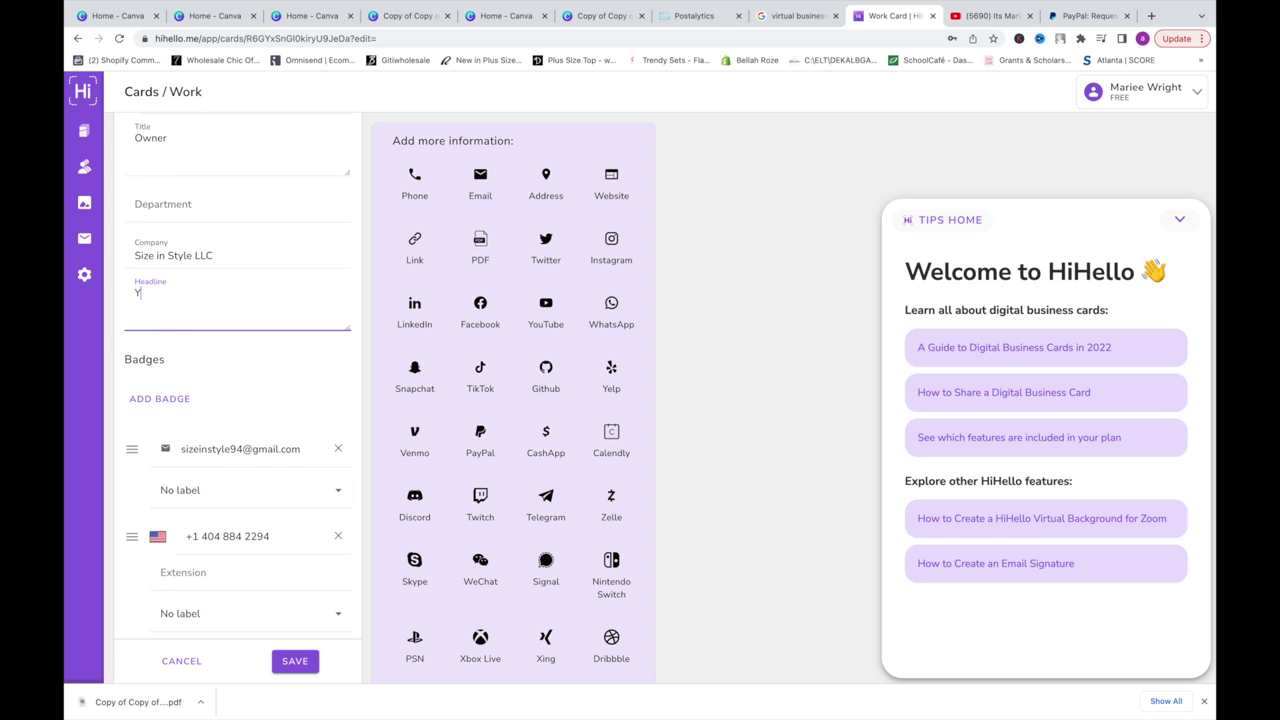
text(our Fav)
text(plus size beauty)
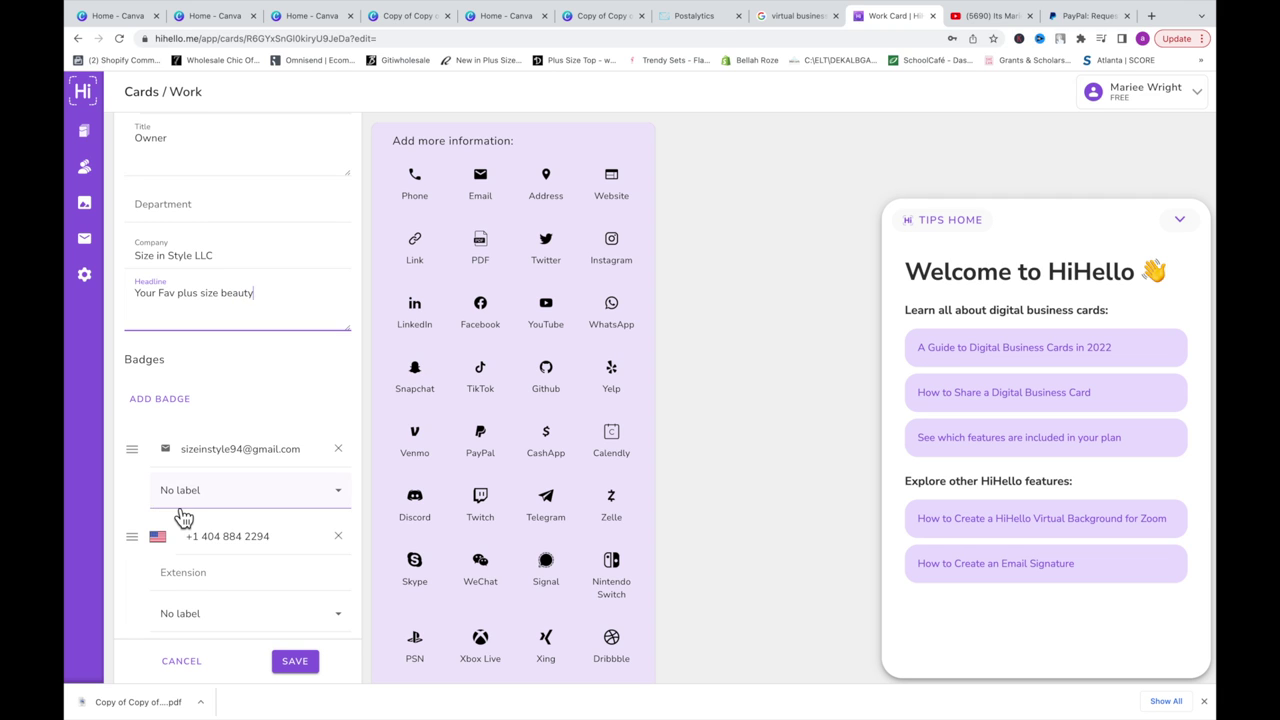
scroll(181, 517, down, 5)
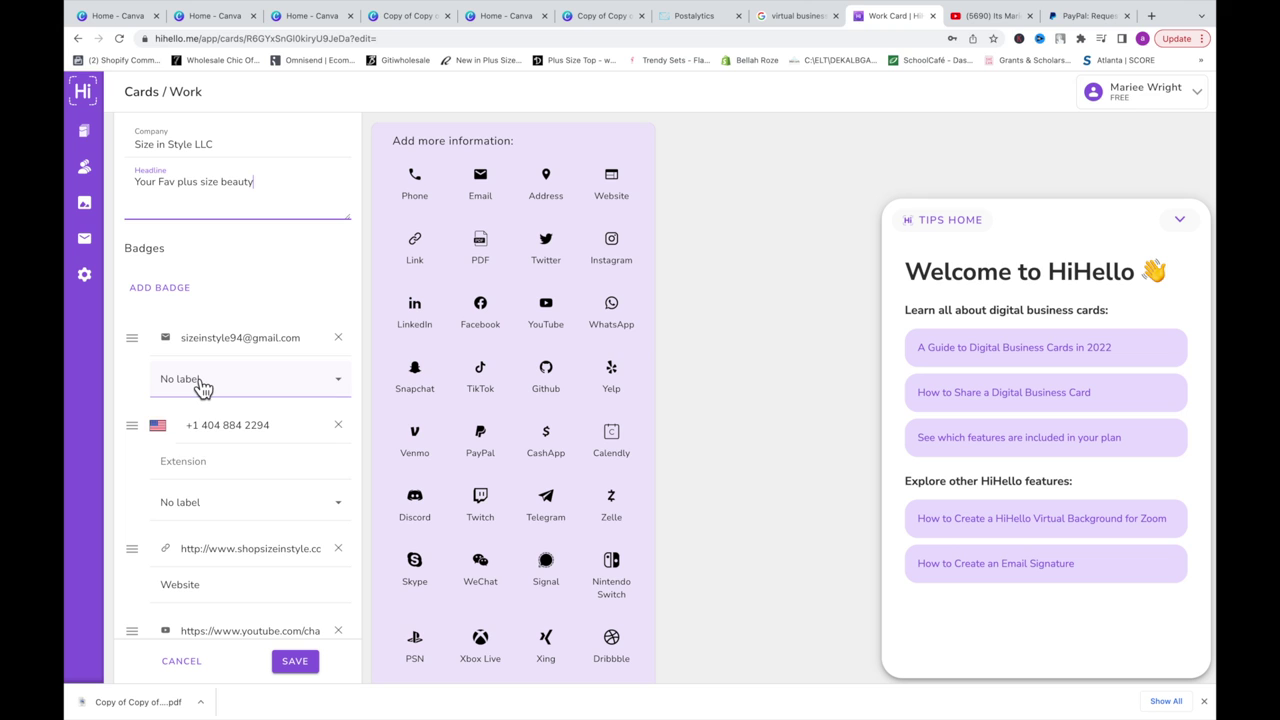
Step: Label the email work, delete the phone number entry, and move the email to the top
click(202, 382)
click(200, 460)
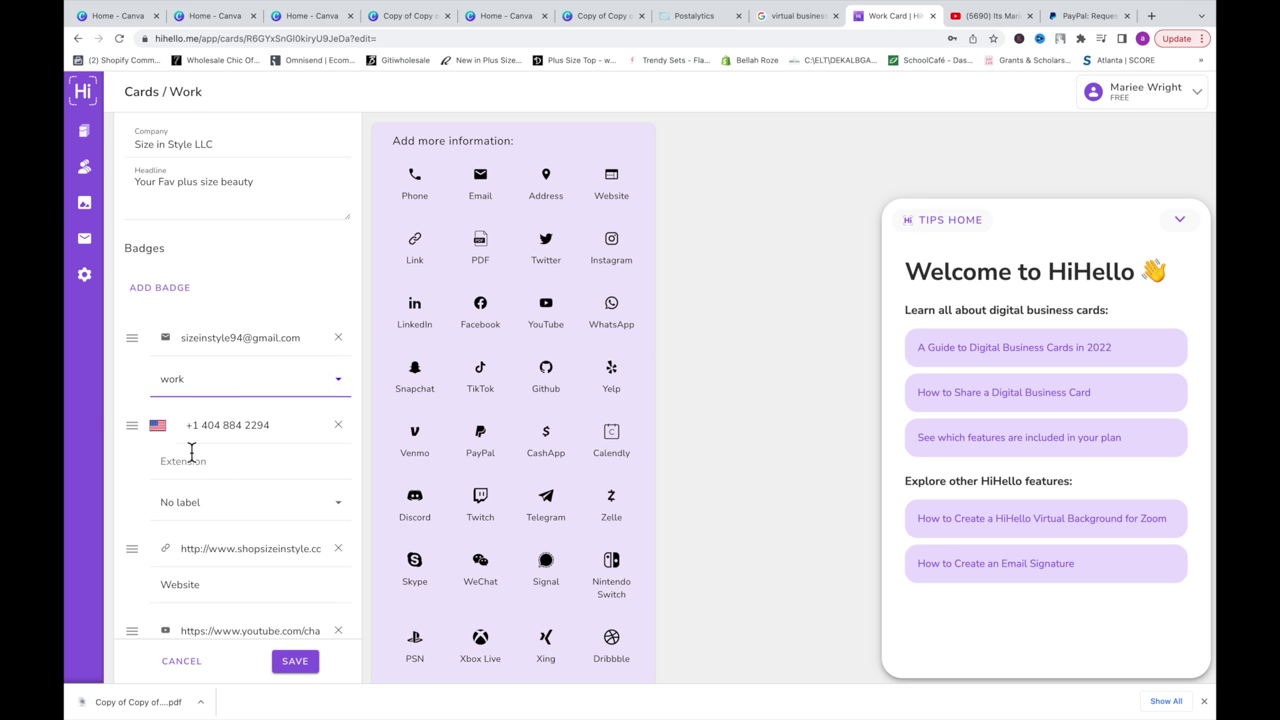
scroll(191, 449, down, 5)
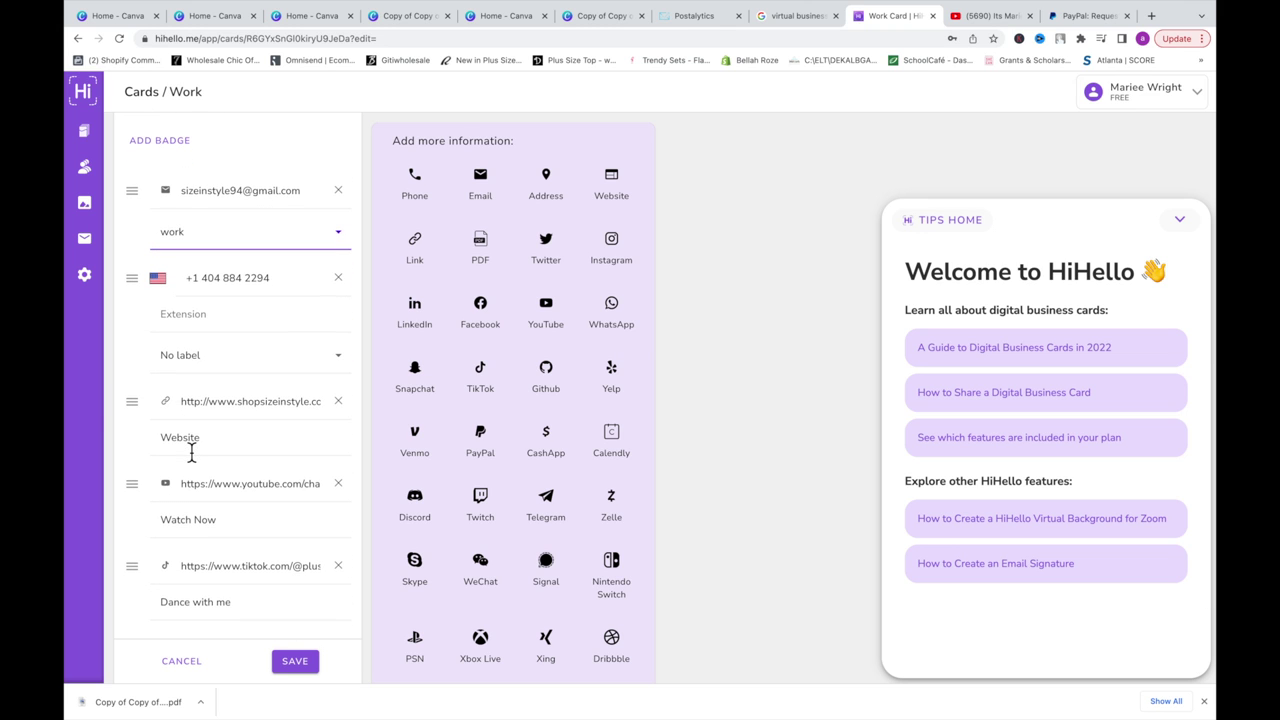
scroll(244, 404, down, 3)
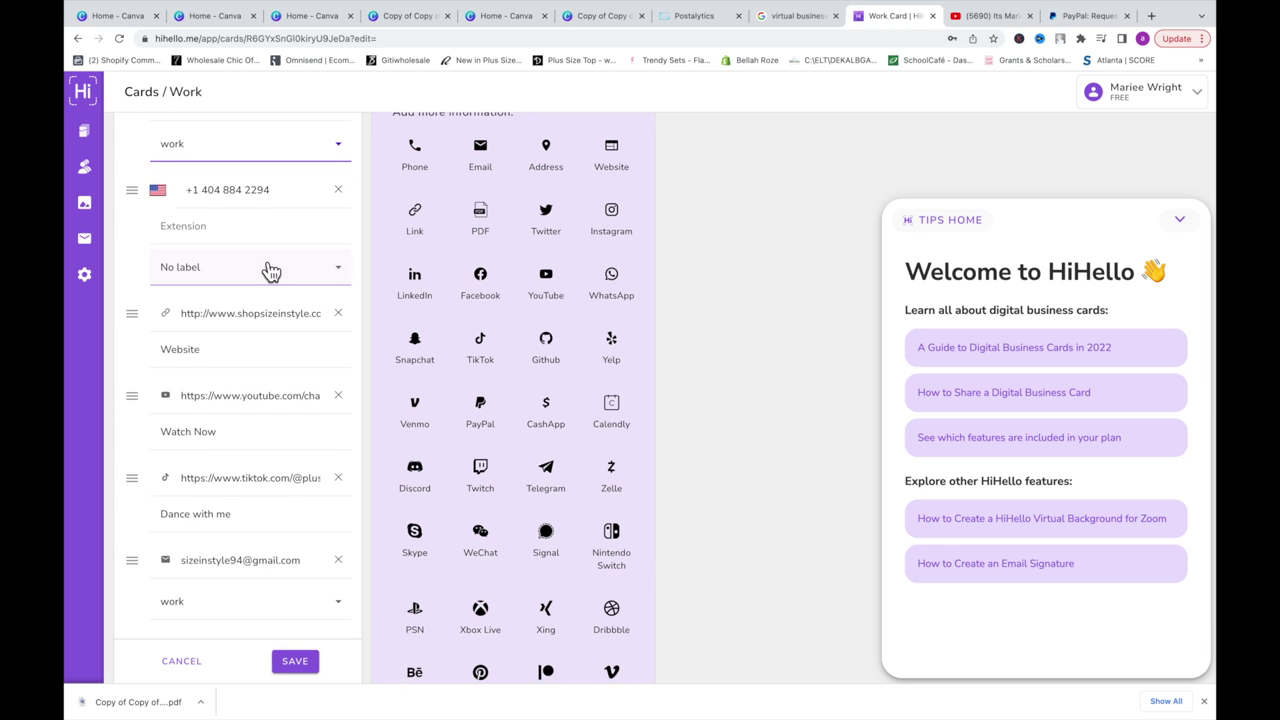
click(337, 191)
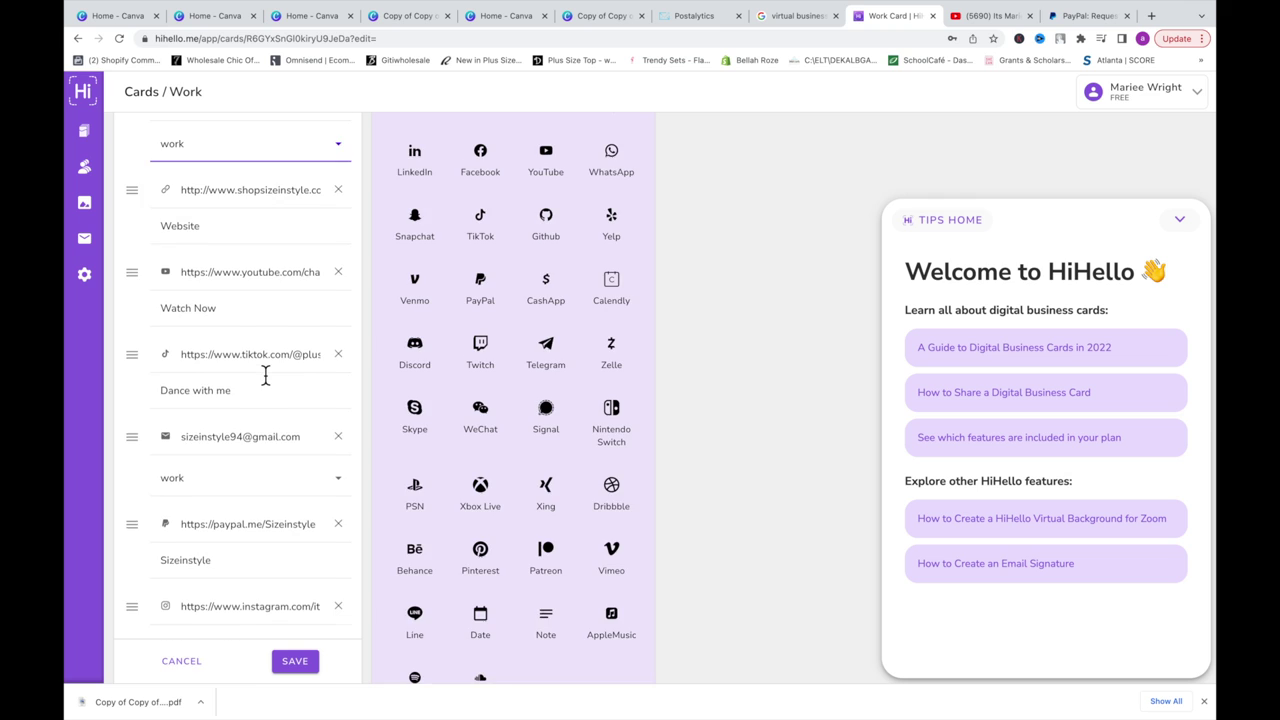
scroll(266, 373, down, 2)
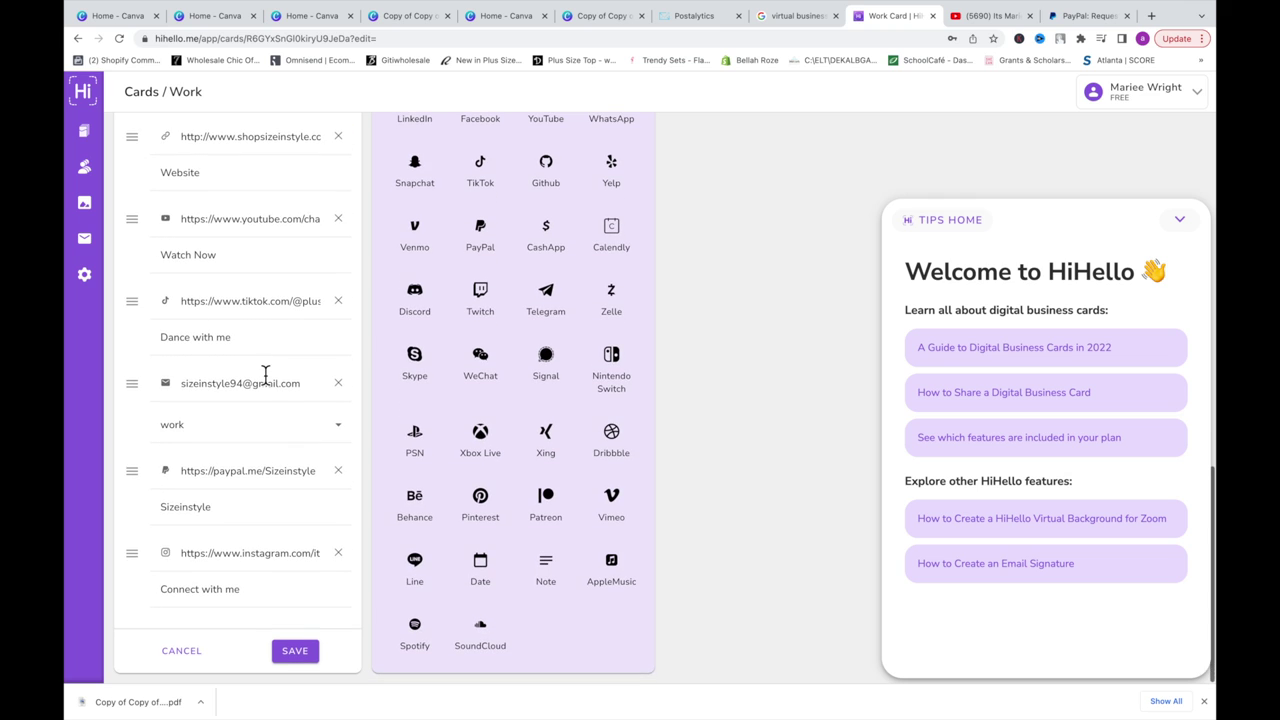
click(348, 400)
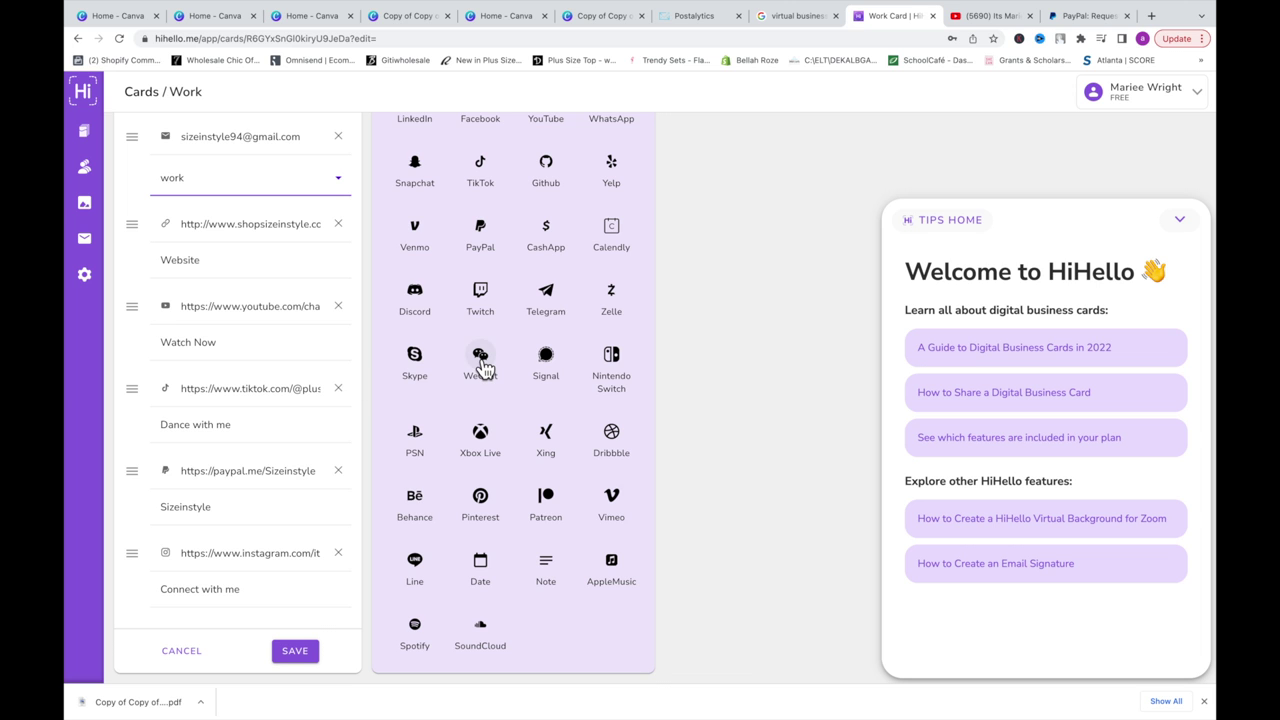
scroll(480, 368, up, 2)
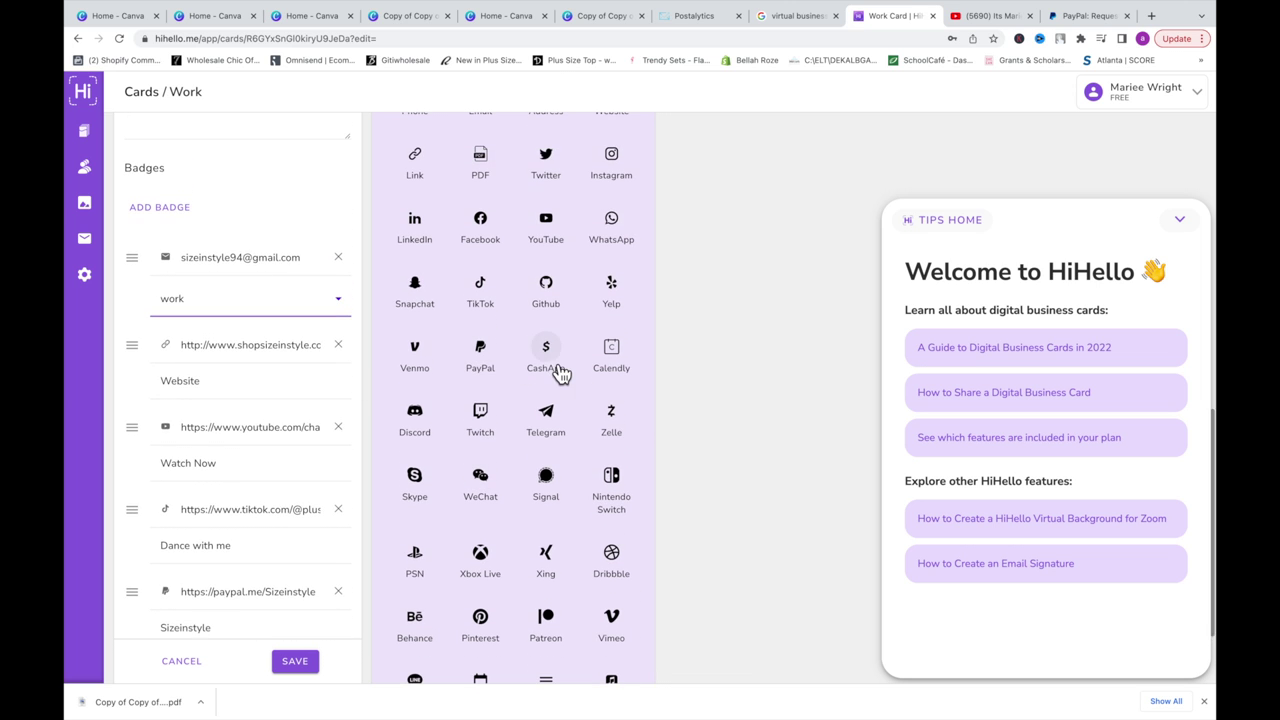
Step: Add a CashApp link with the account's cashtag and display text 'Pay Me', then save
click(558, 370)
text(itsmariee)
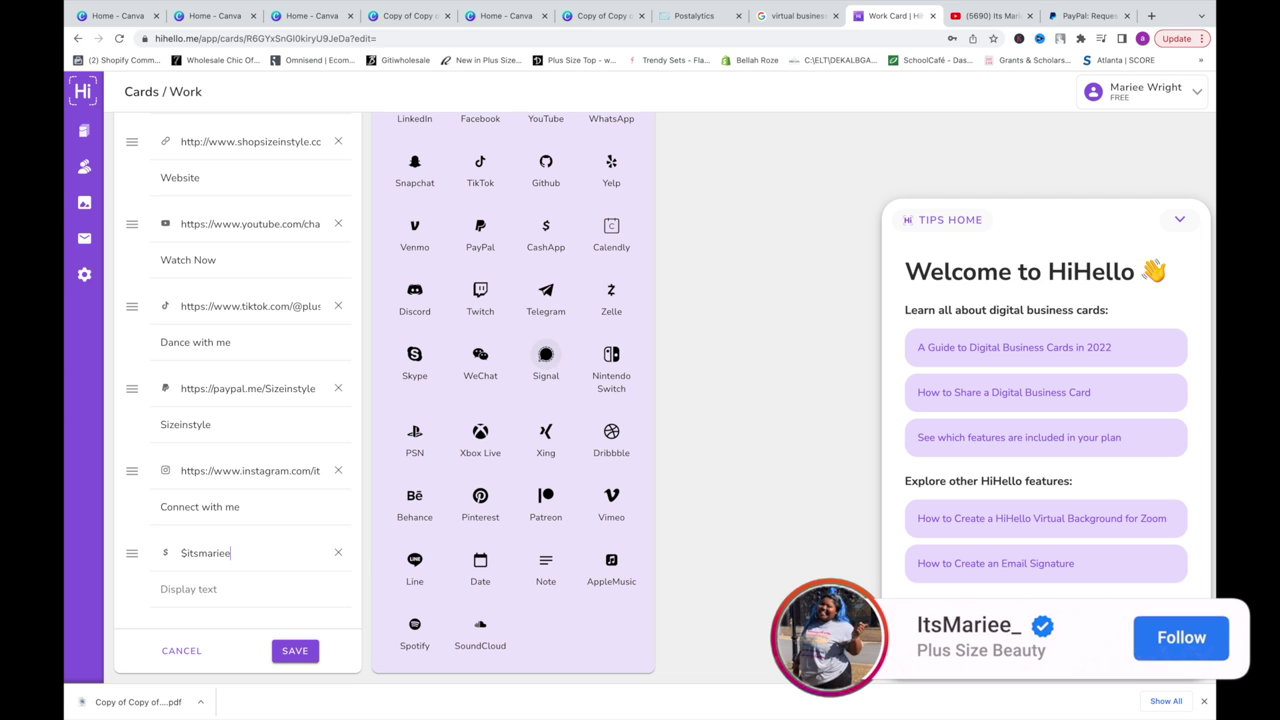
text(94)
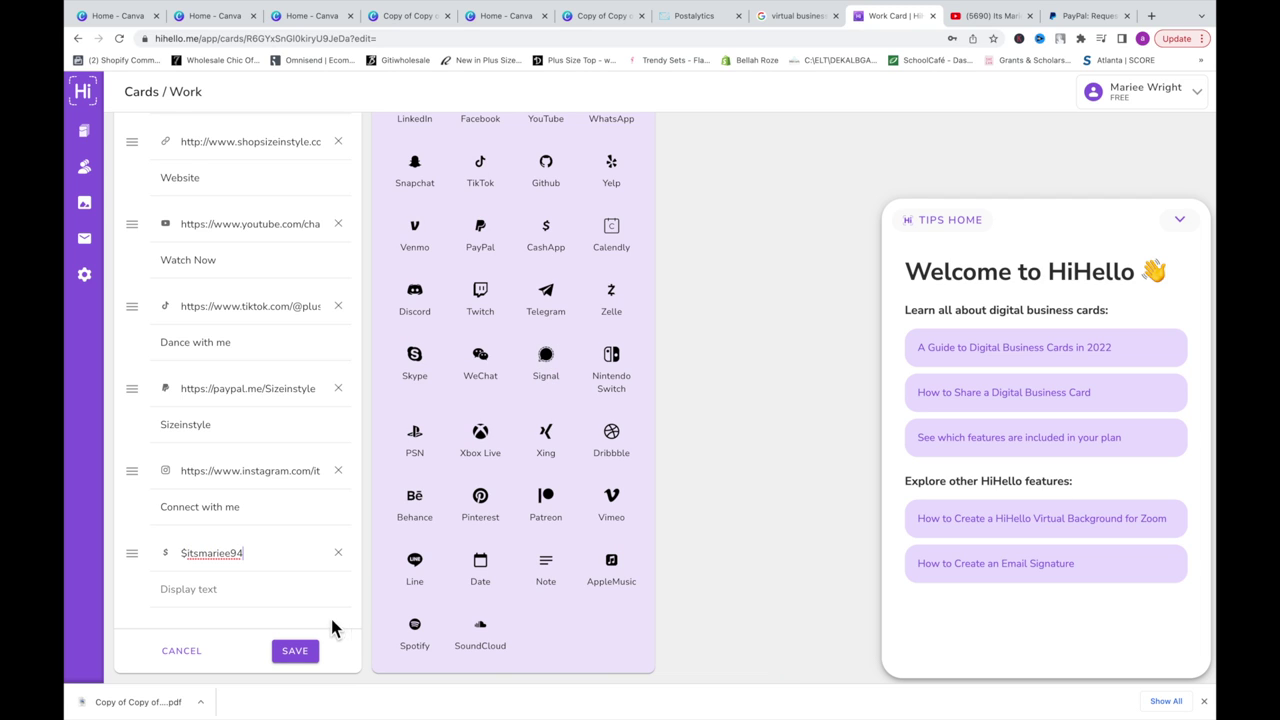
click(243, 590)
text(Pay Me)
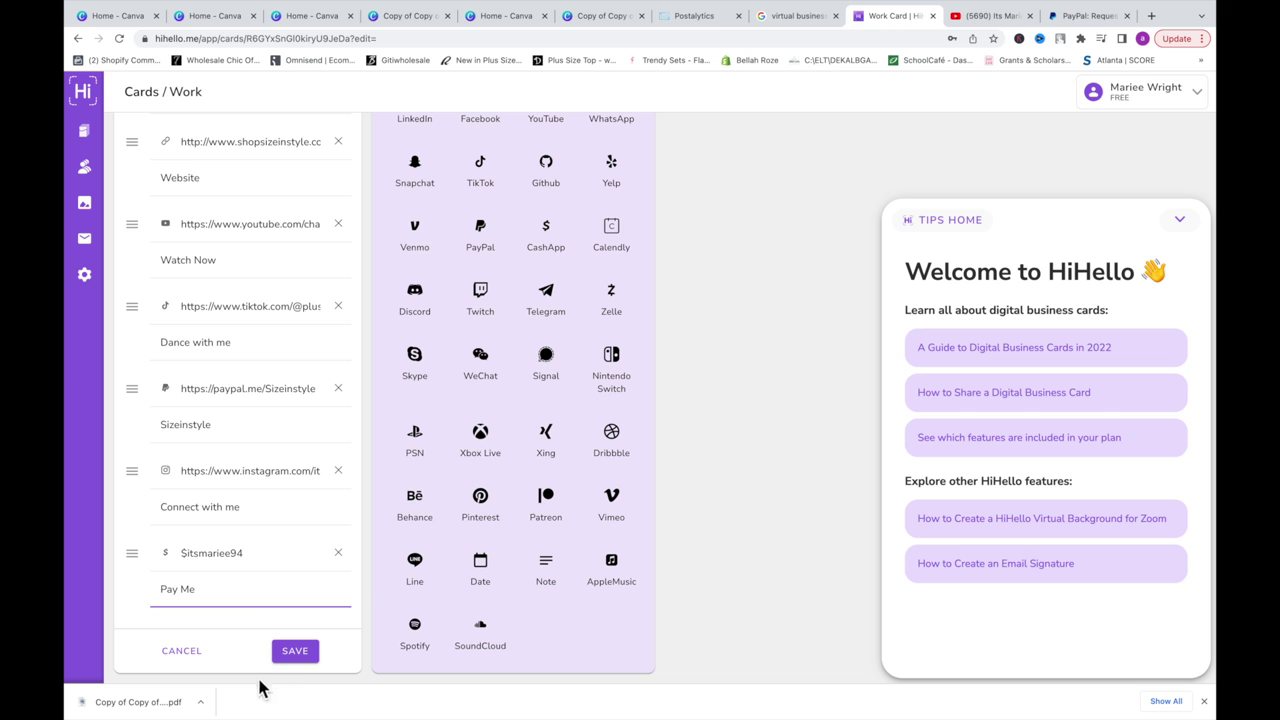
click(295, 655)
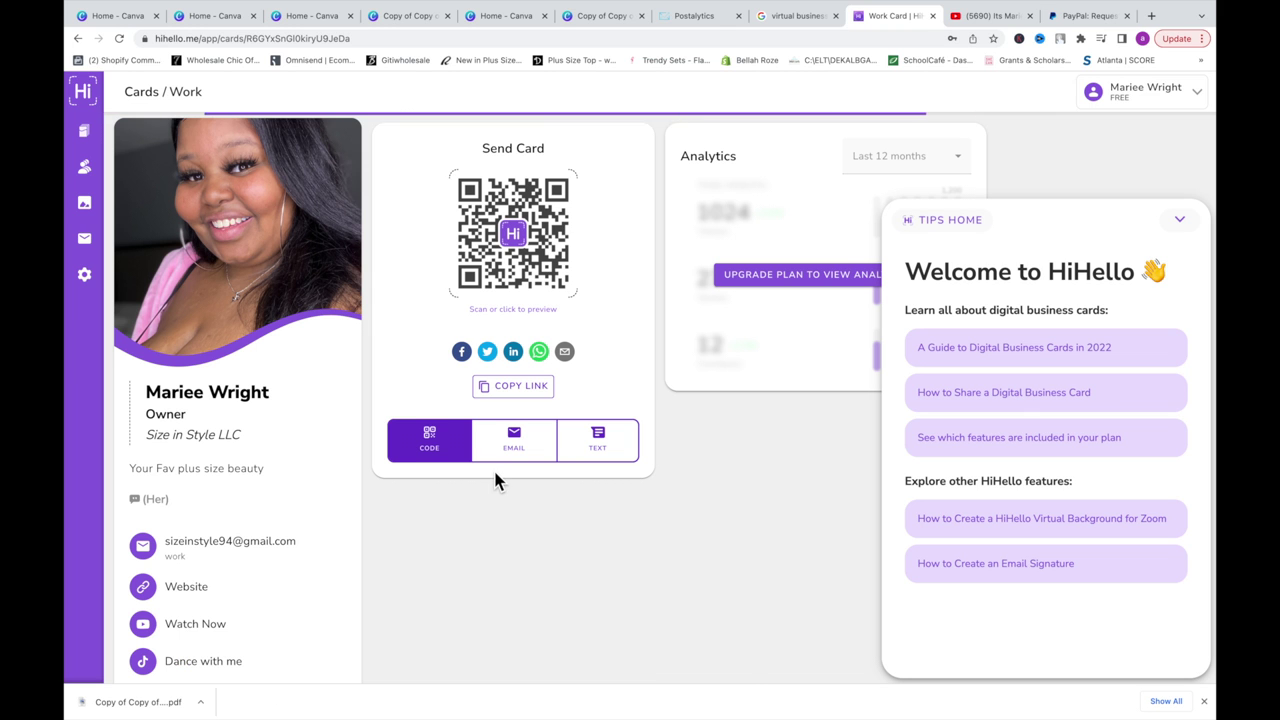
Step: Open the card's Website link to confirm it reaches the Size in Style shop, then return
scroll(277, 530, down, 2)
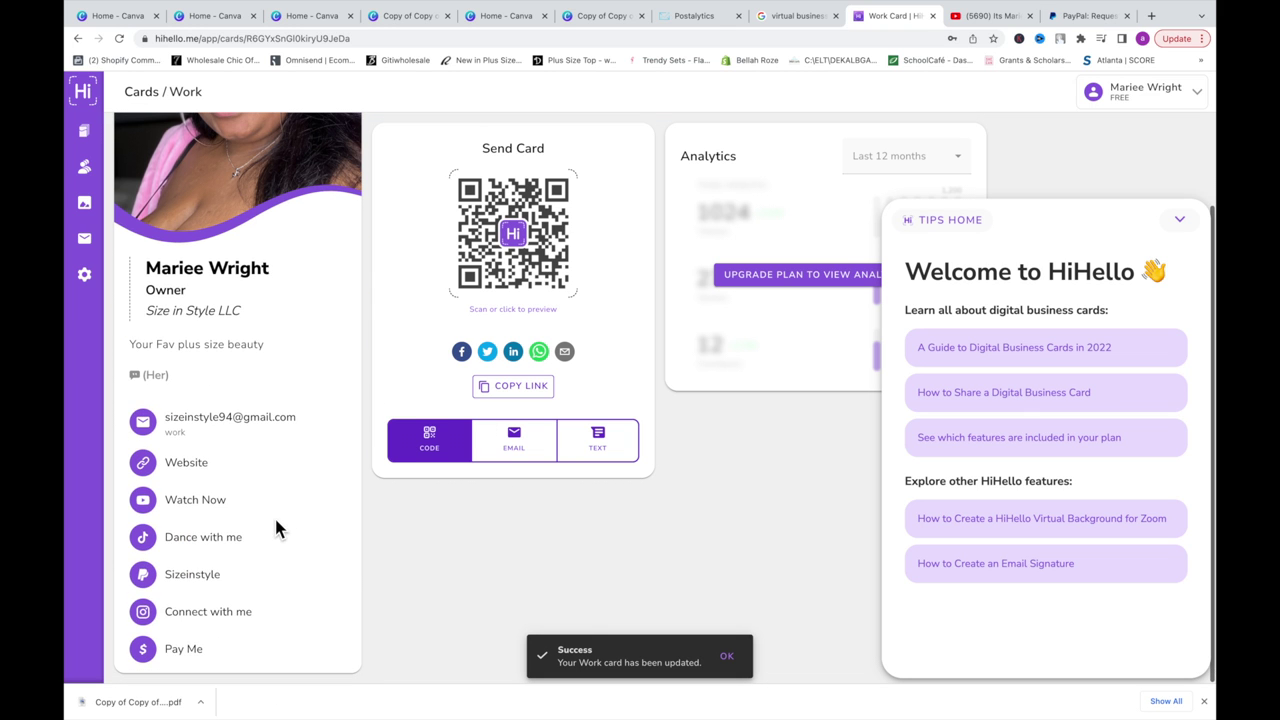
click(270, 484)
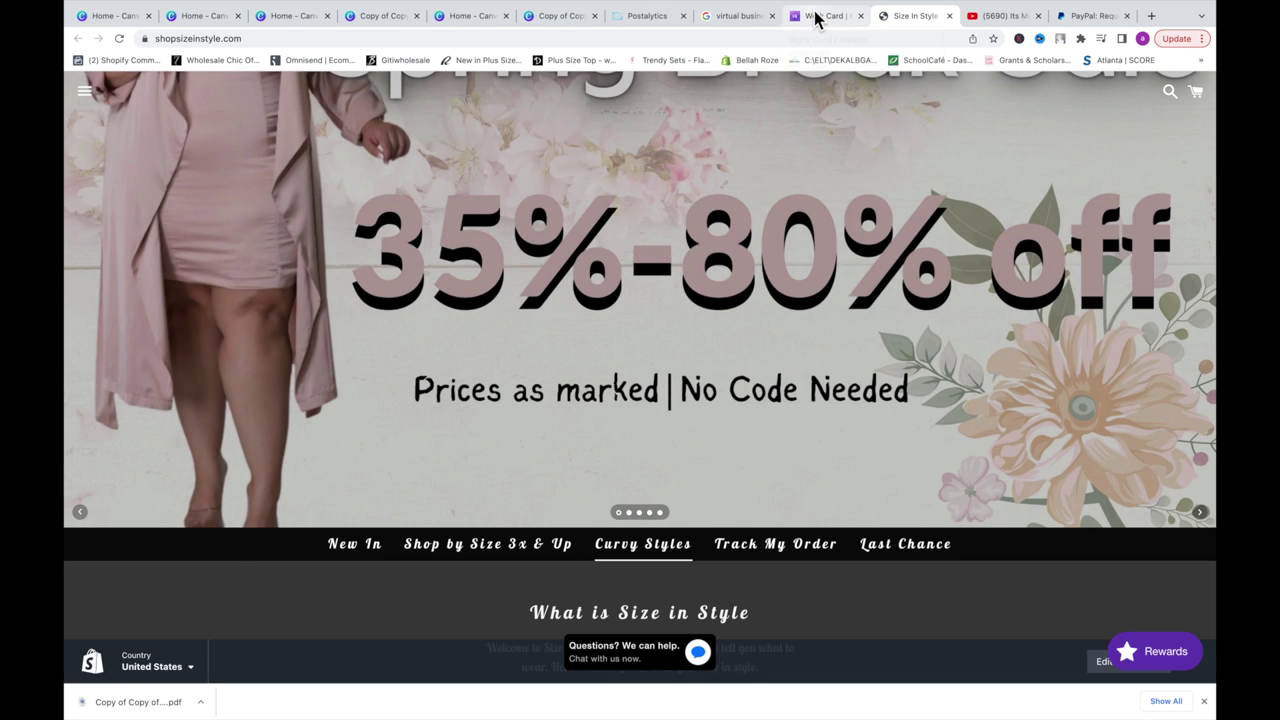
click(815, 18)
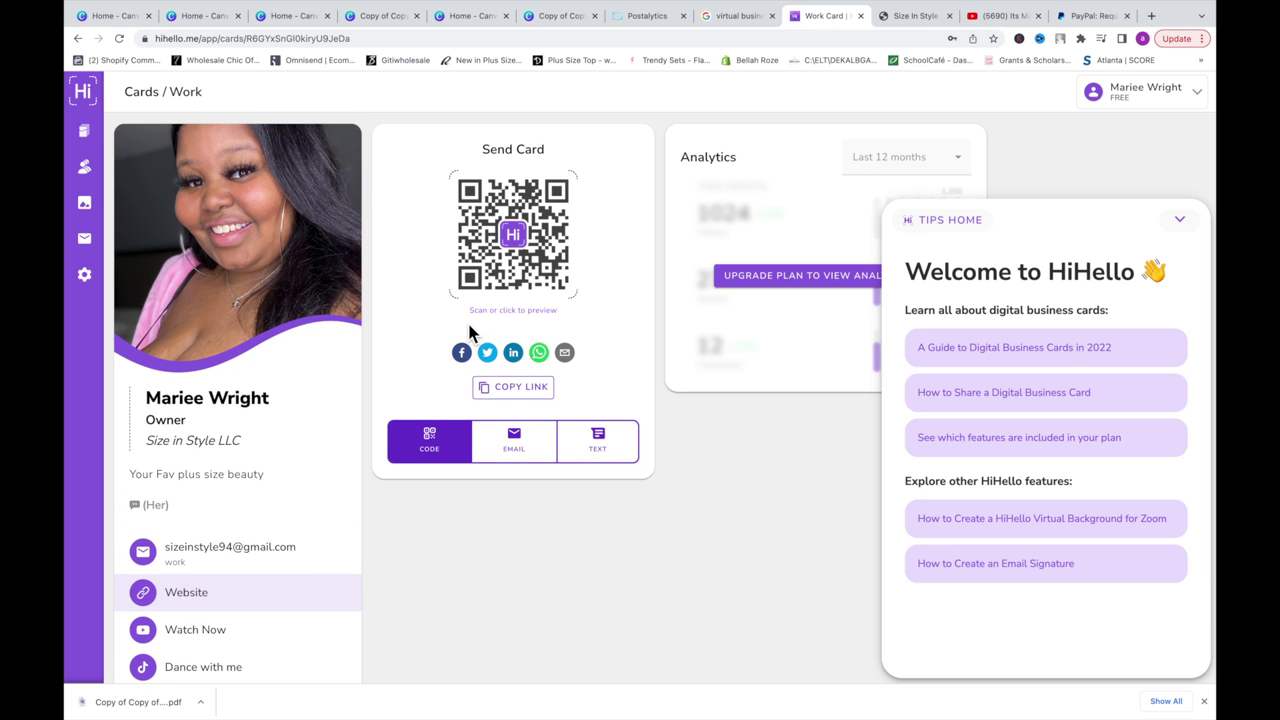
scroll(470, 333, up, 2)
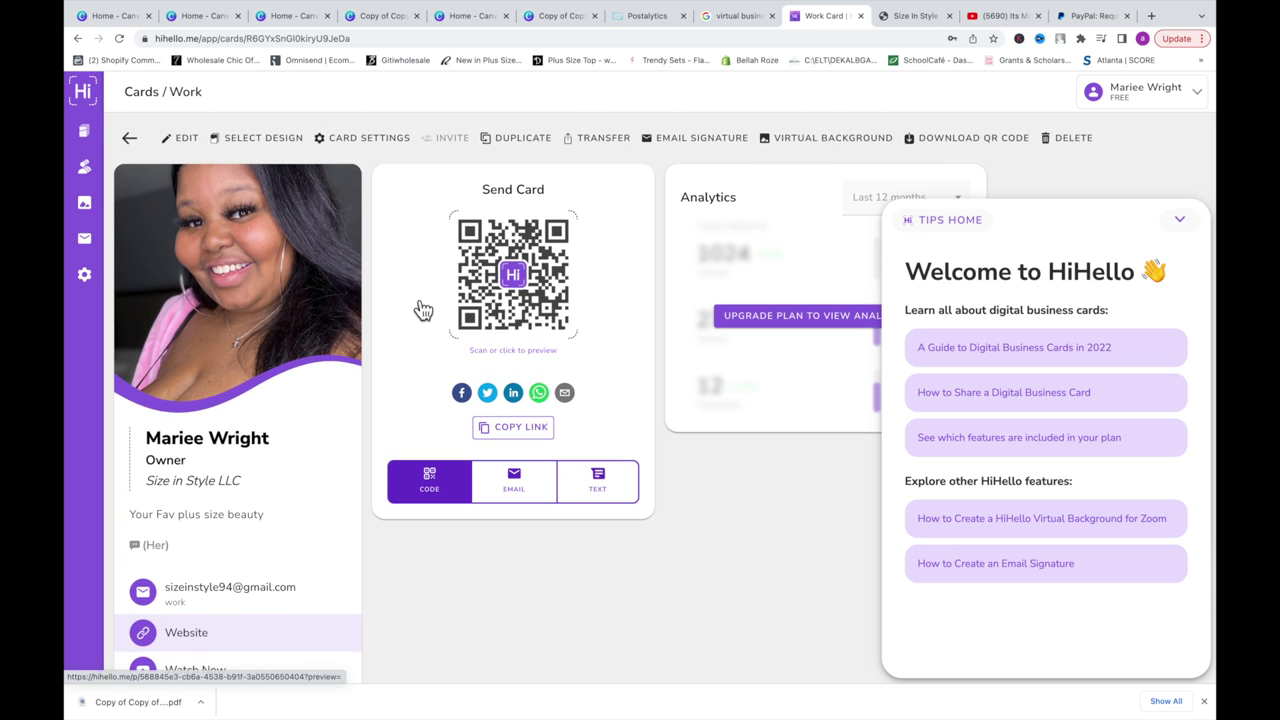